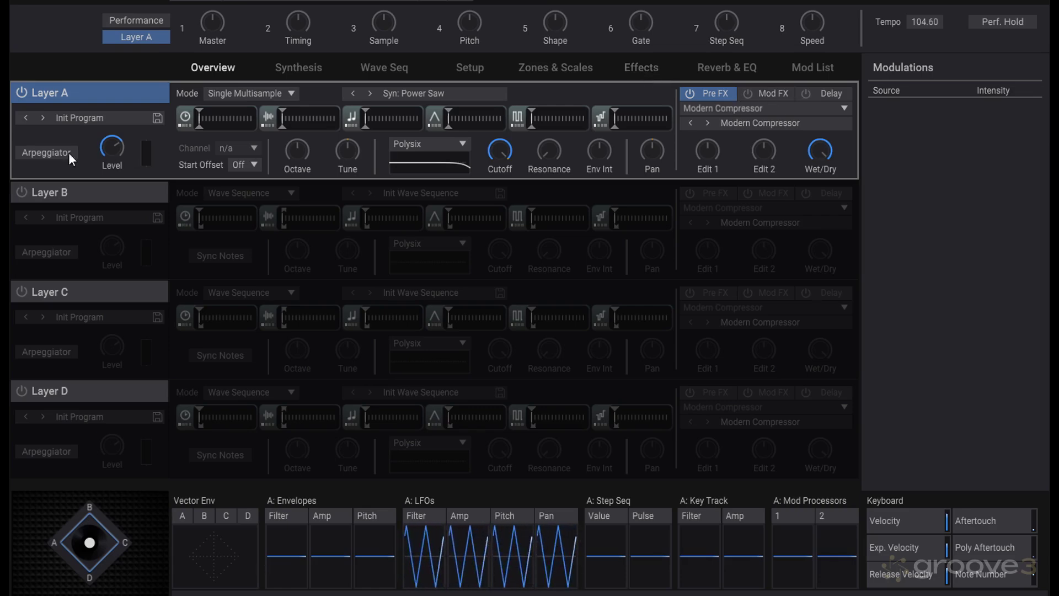
# - Show the Reverb & EQ page with Master Reverb on Rich Hall Overb, then reselect Layer A for editing
pyautogui.click(33, 192)
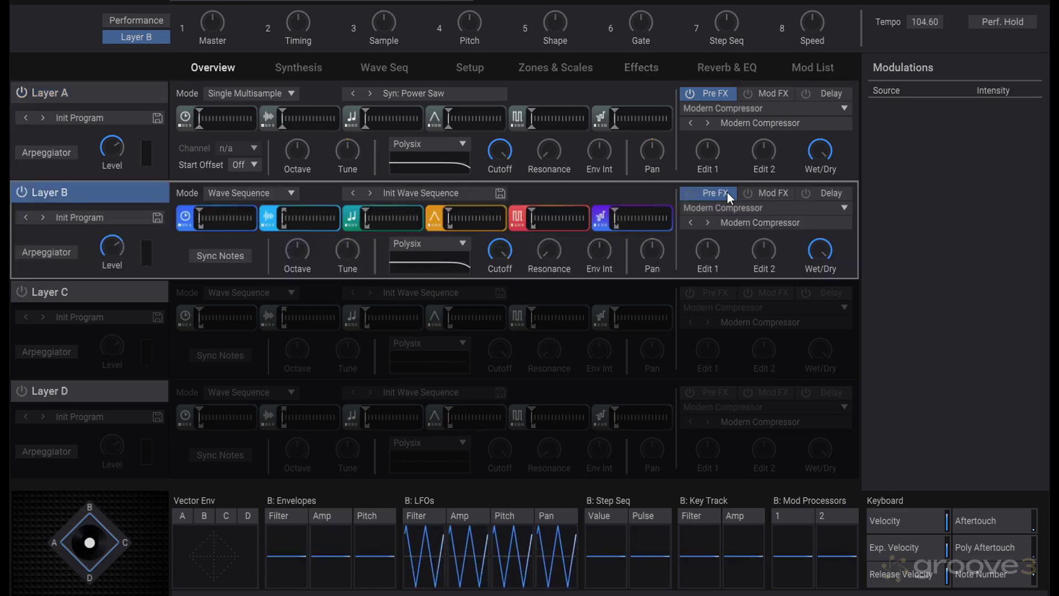
pyautogui.click(717, 71)
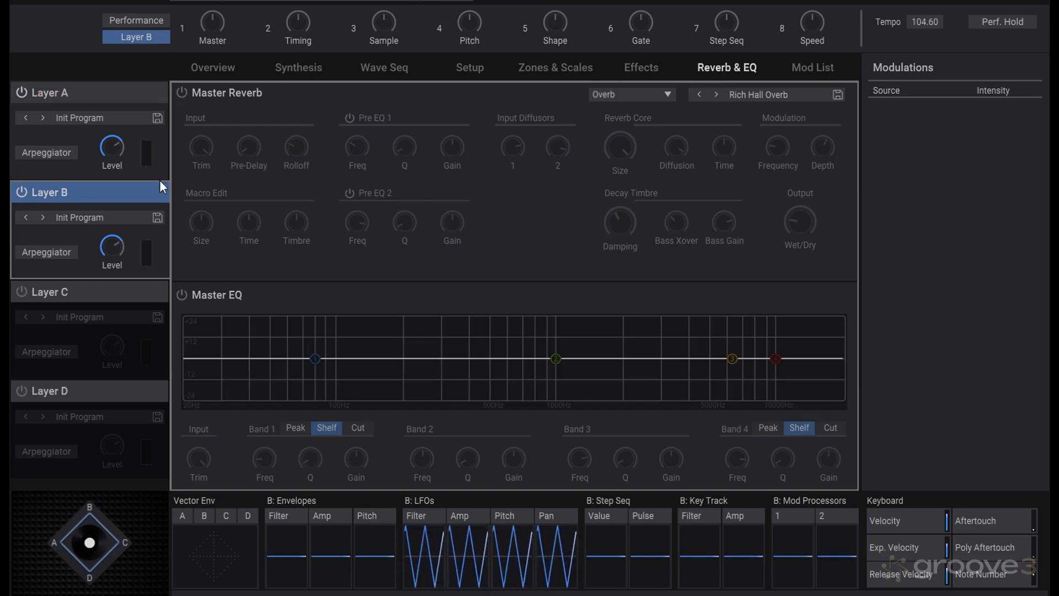
pyautogui.click(43, 176)
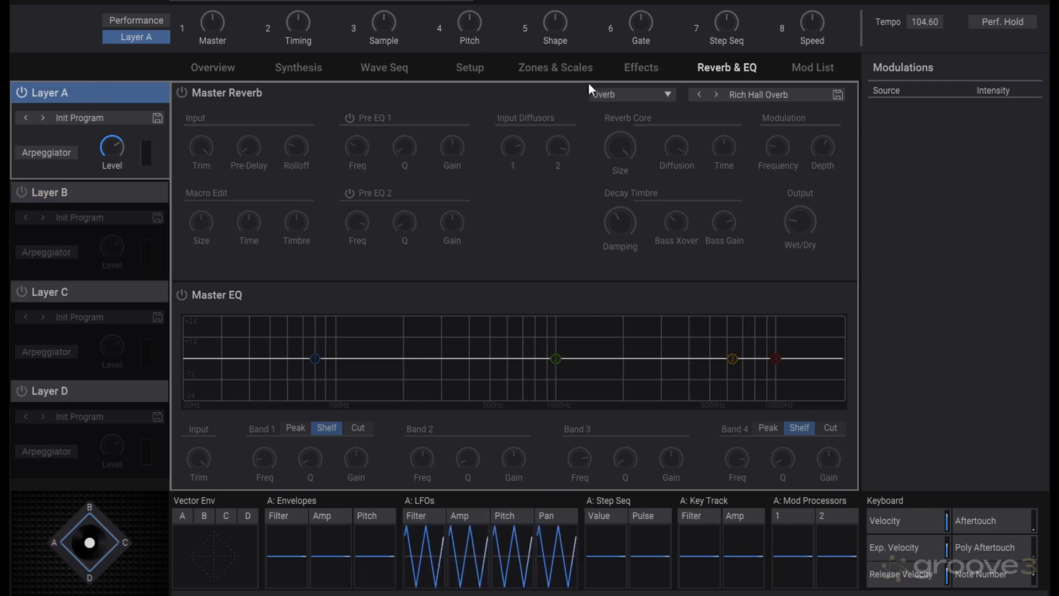
# - Bring up Layer A's Effects page and view the Mod FX, Delay and Pre FX panels
pyautogui.click(634, 69)
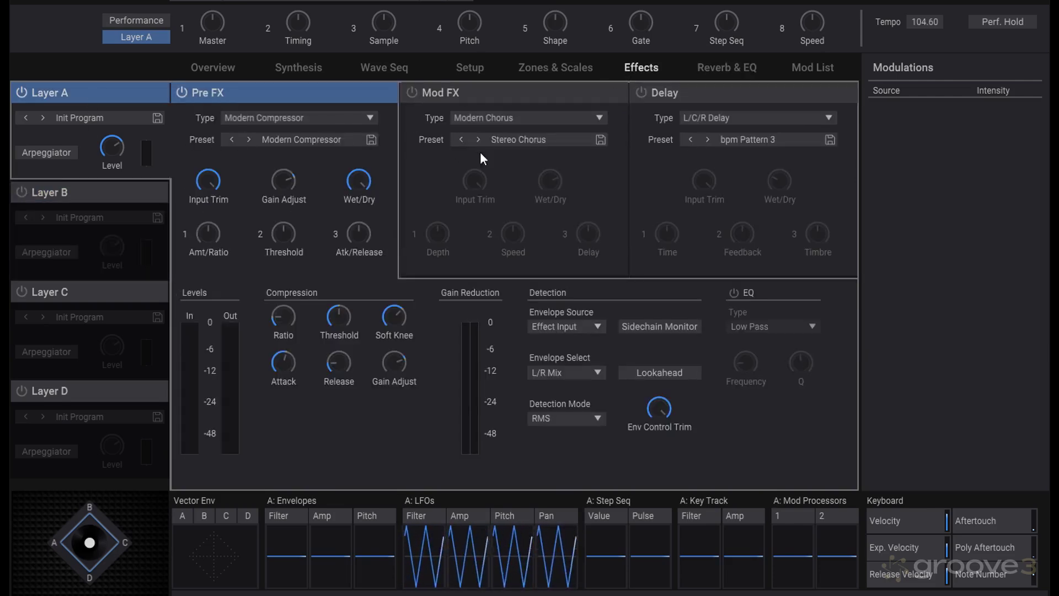
pyautogui.click(213, 68)
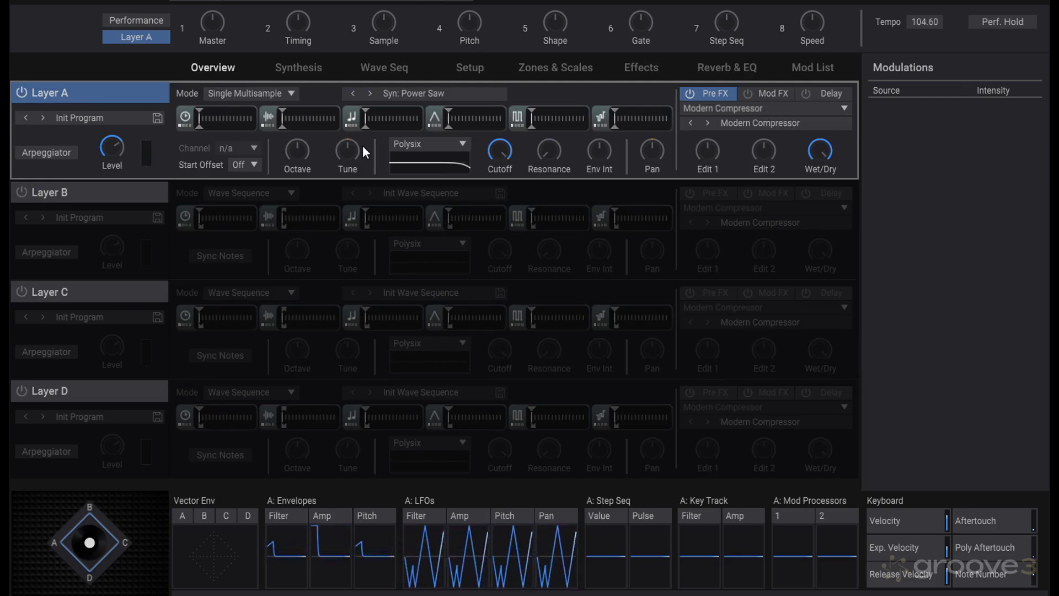
pyautogui.click(642, 68)
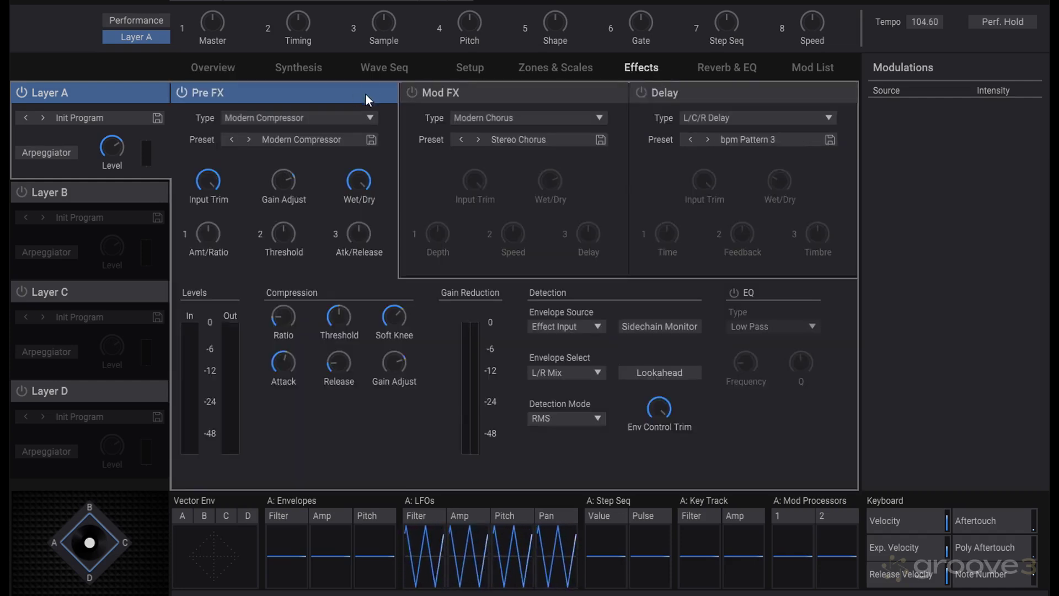
pyautogui.click(510, 99)
pyautogui.click(753, 101)
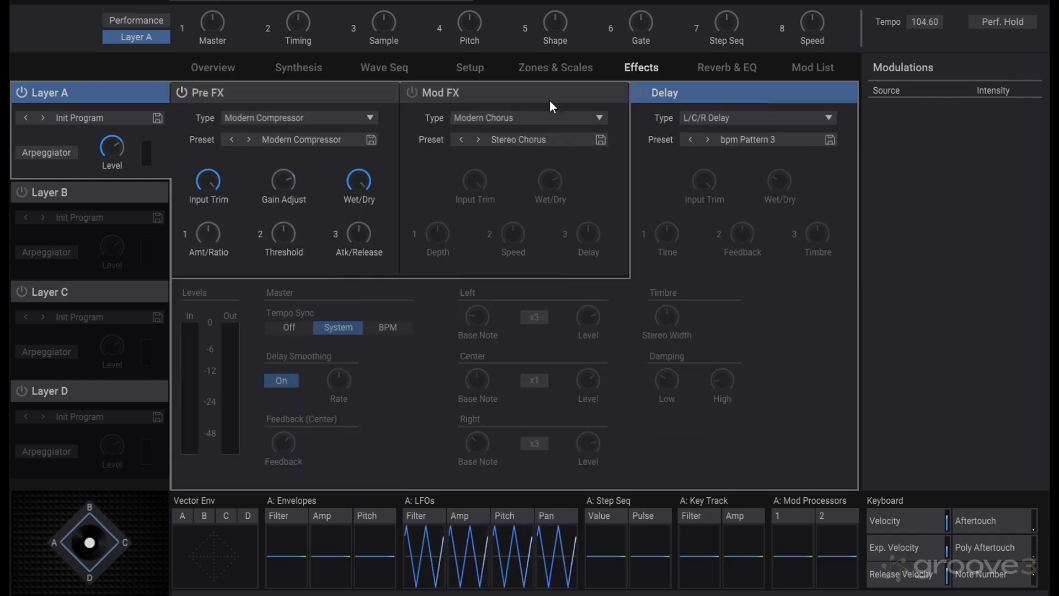
pyautogui.click(367, 97)
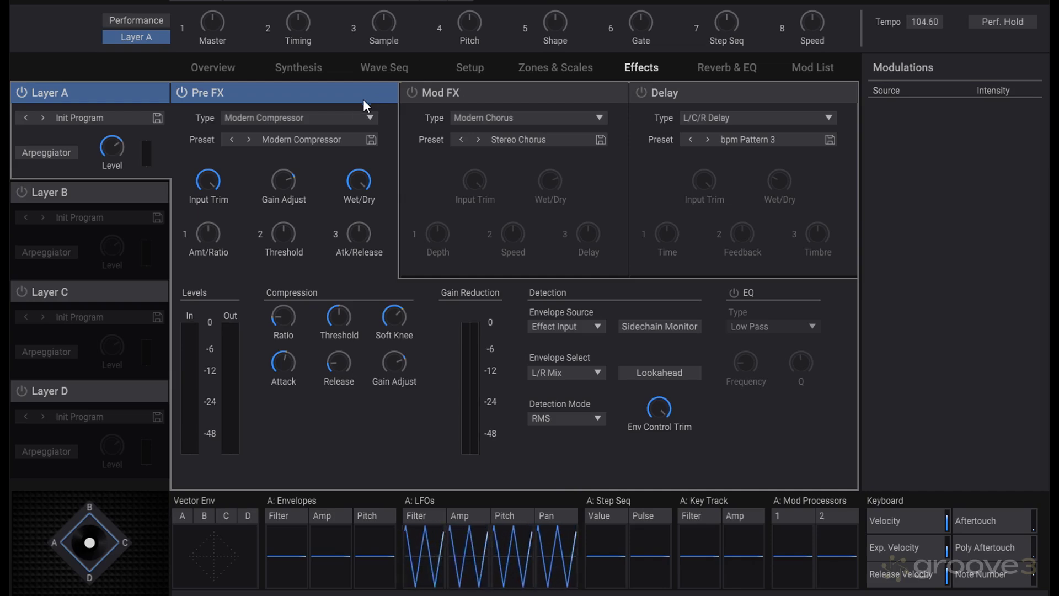
# - Inspect the Pre FX and Mod FX type lists, and bypass then restore the Modern Compressor
pyautogui.click(338, 116)
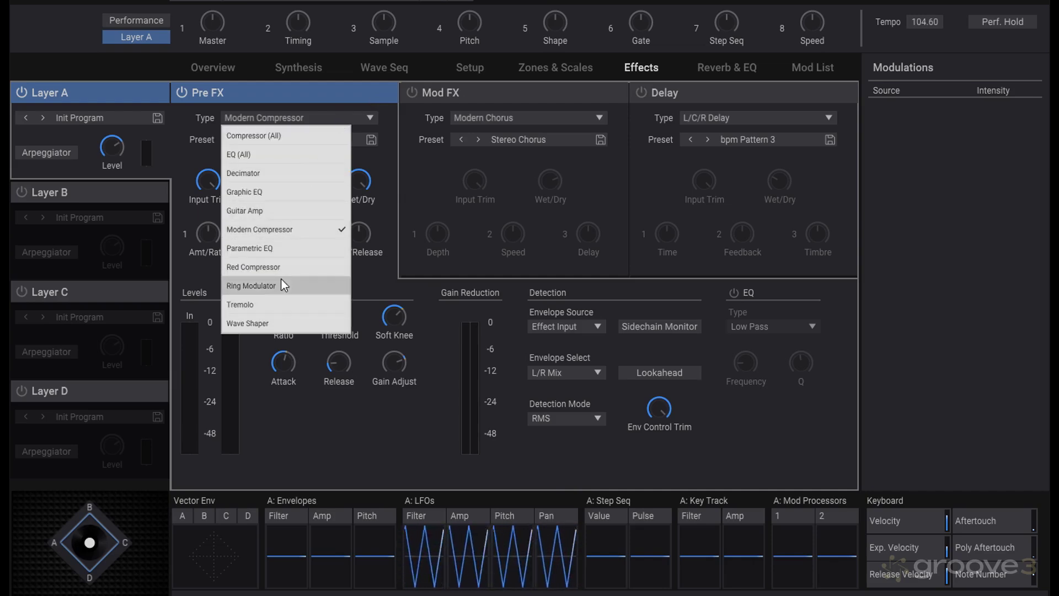
pyautogui.click(516, 163)
pyautogui.click(527, 119)
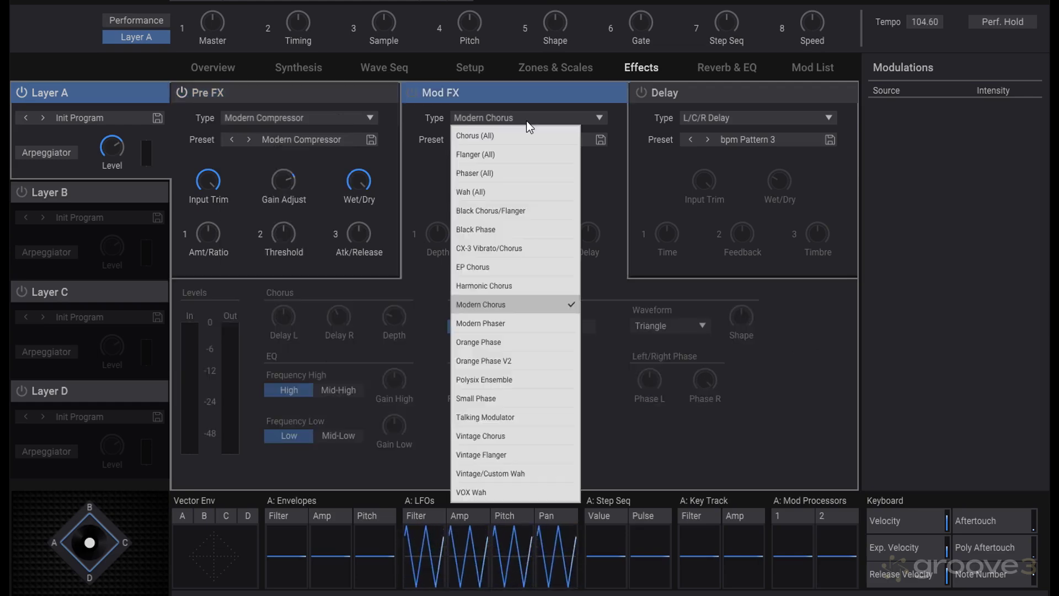
pyautogui.click(526, 120)
pyautogui.click(230, 95)
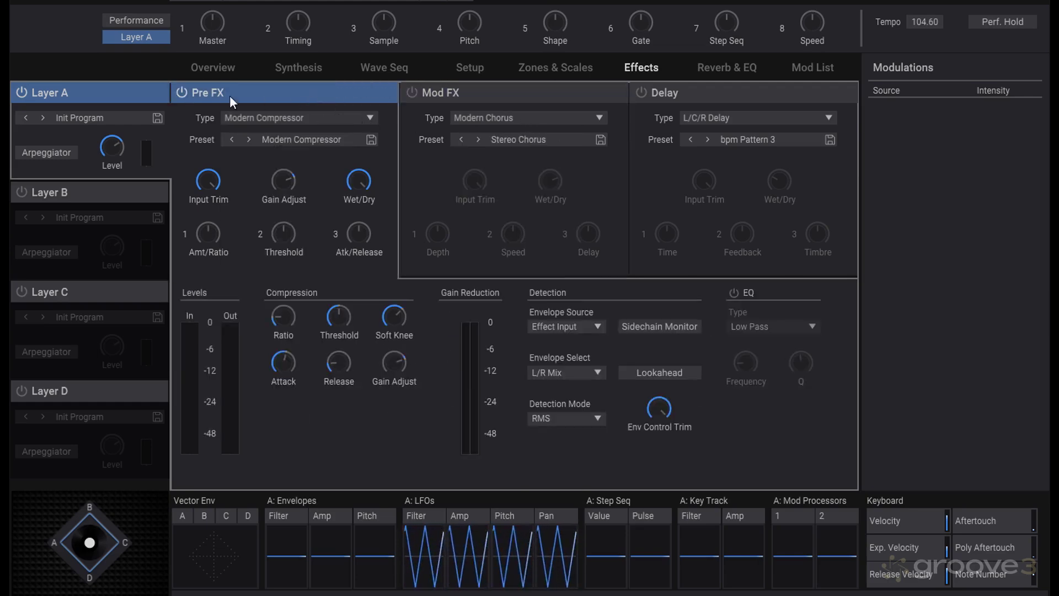
pyautogui.click(184, 91)
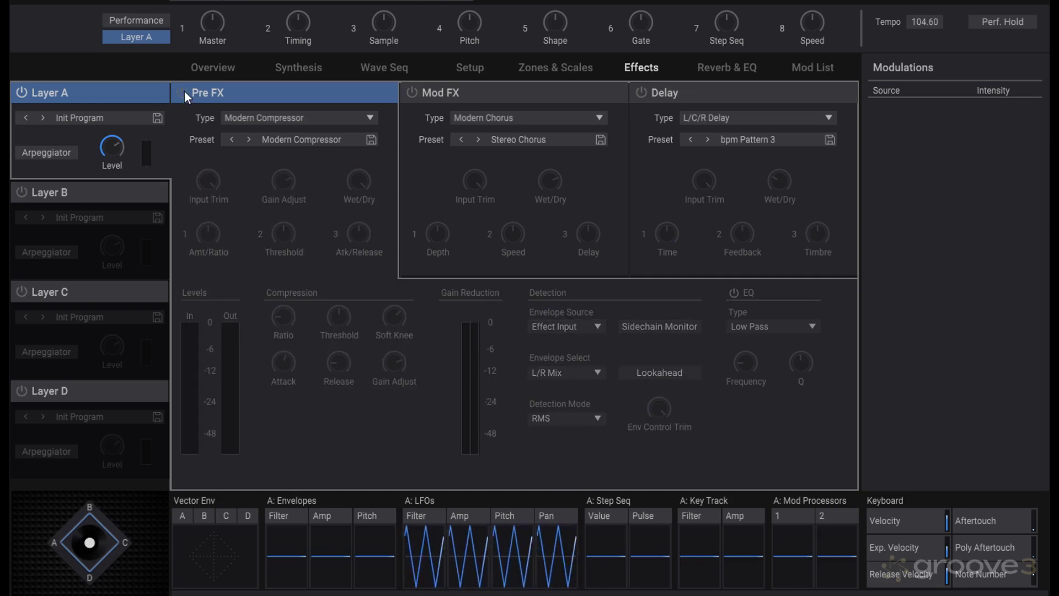
pyautogui.click(184, 90)
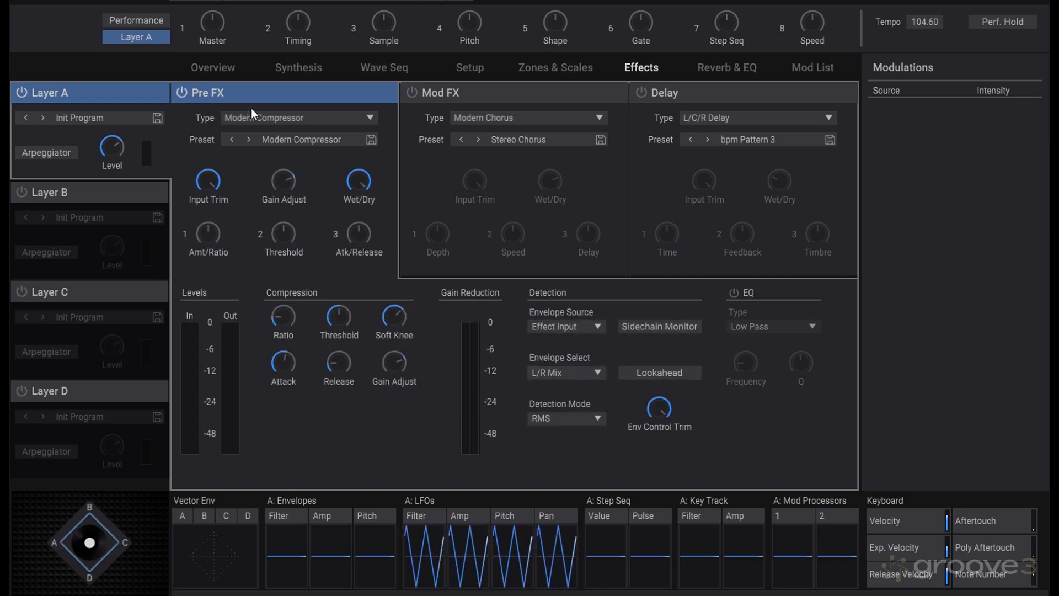
pyautogui.click(266, 116)
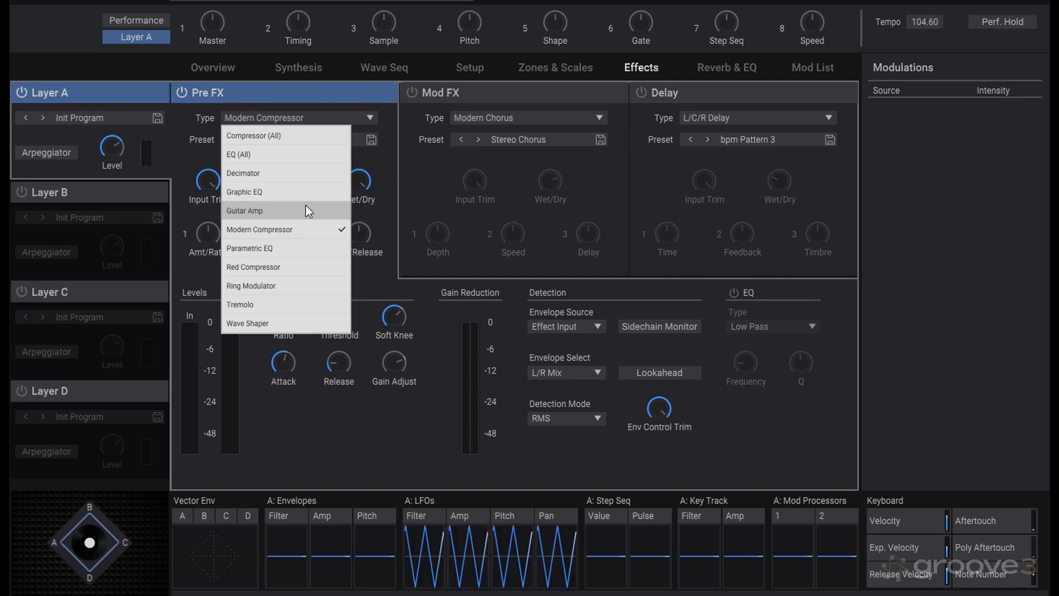
pyautogui.click(369, 96)
# - Turn on Mod FX (Modern Chorus) and Delay (L/C/R Delay), then switch both off again
pyautogui.click(408, 96)
pyautogui.click(409, 94)
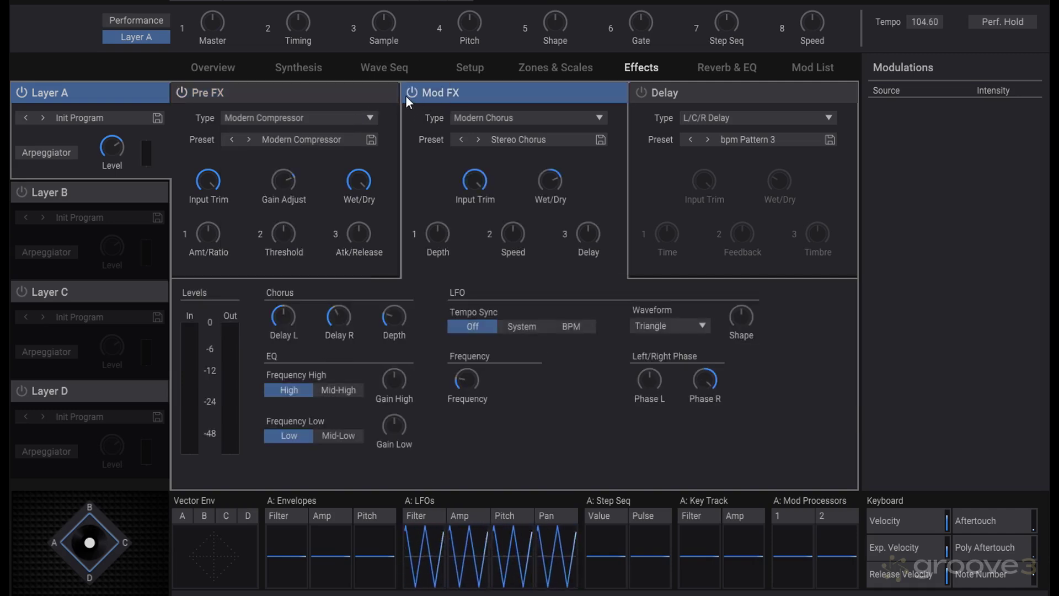
pyautogui.click(493, 119)
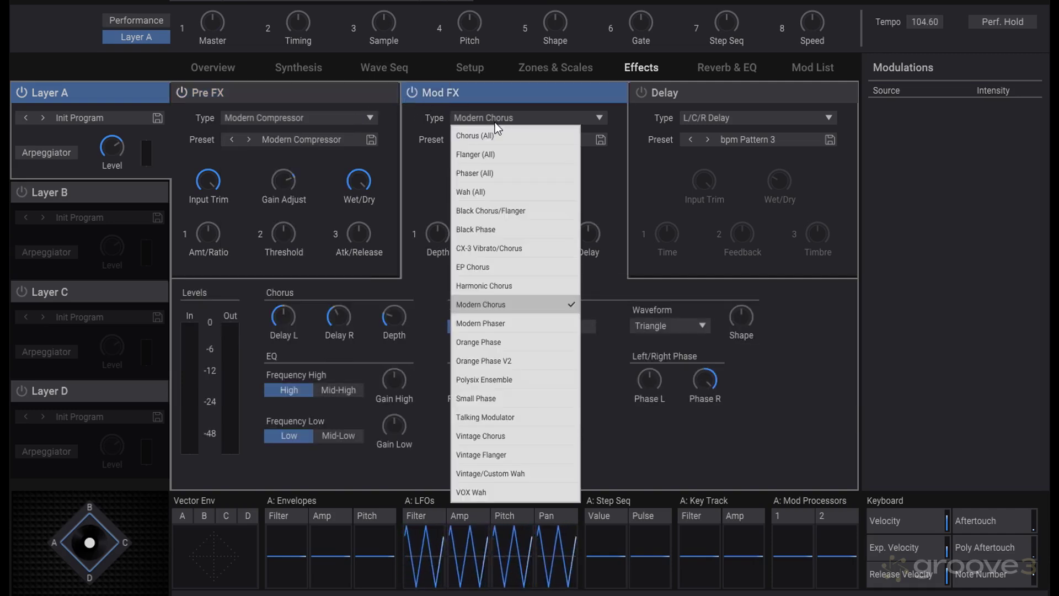
pyautogui.click(544, 91)
pyautogui.click(713, 95)
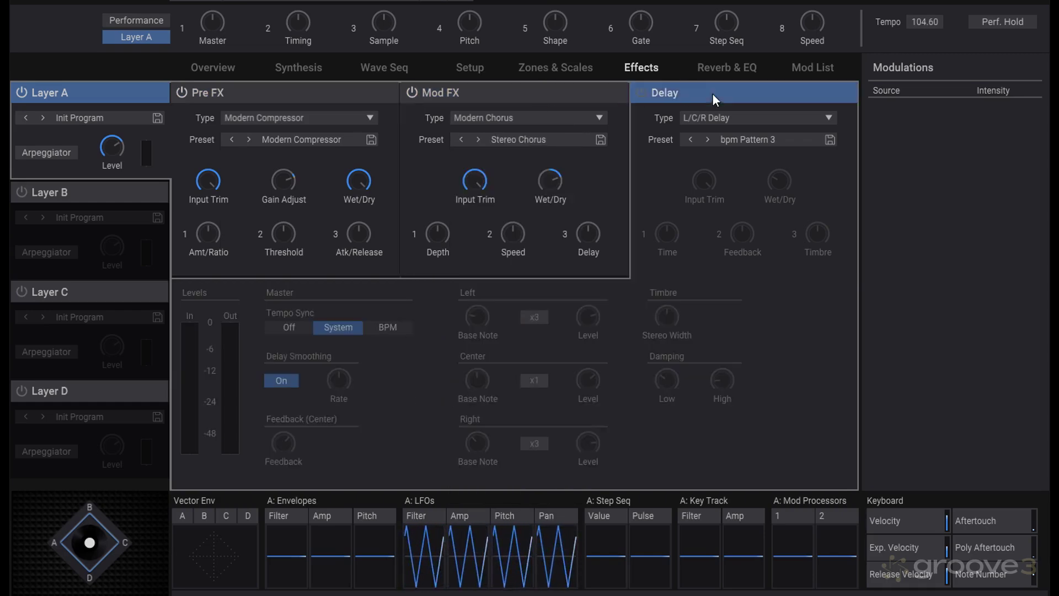
pyautogui.click(640, 93)
pyautogui.click(734, 118)
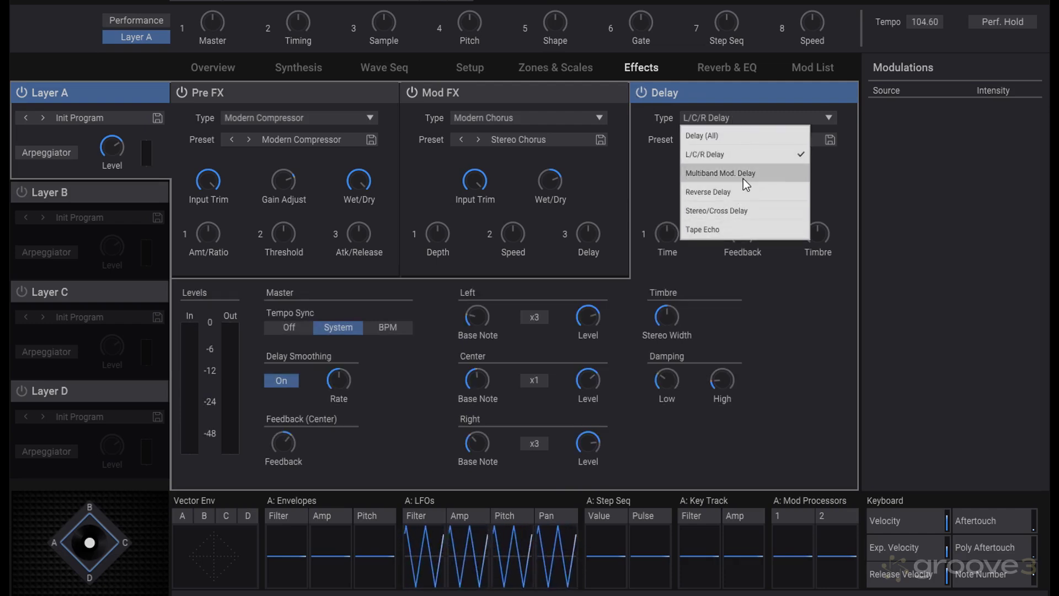
pyautogui.click(644, 86)
pyautogui.click(640, 93)
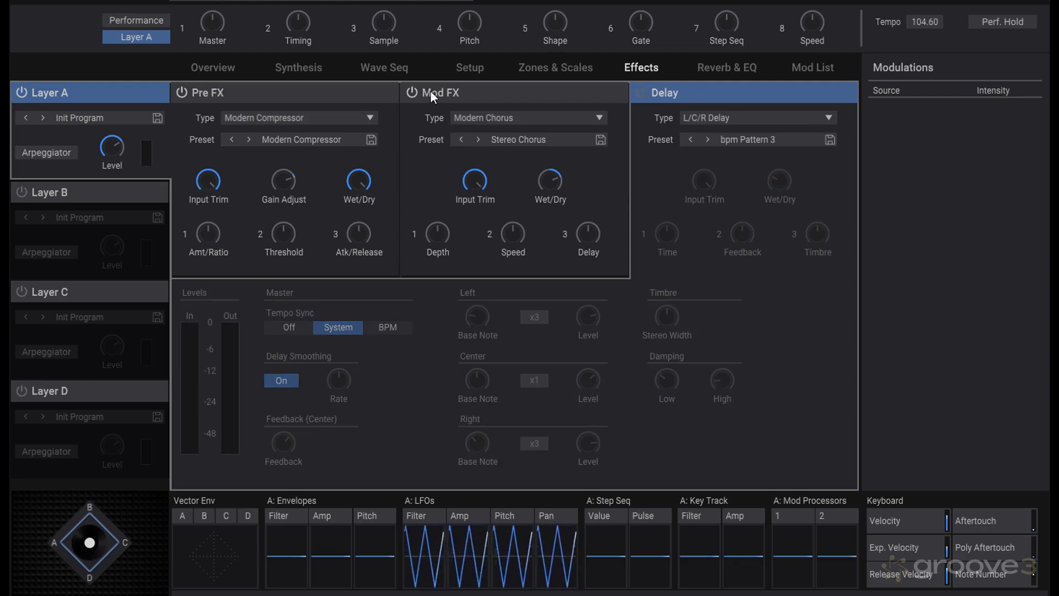
pyautogui.click(412, 92)
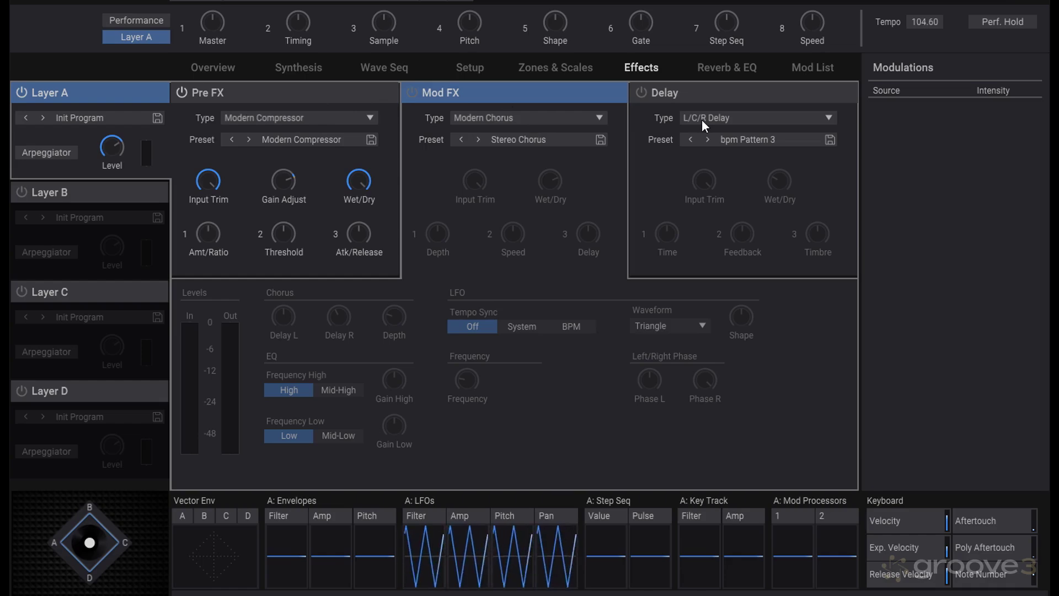
pyautogui.click(342, 97)
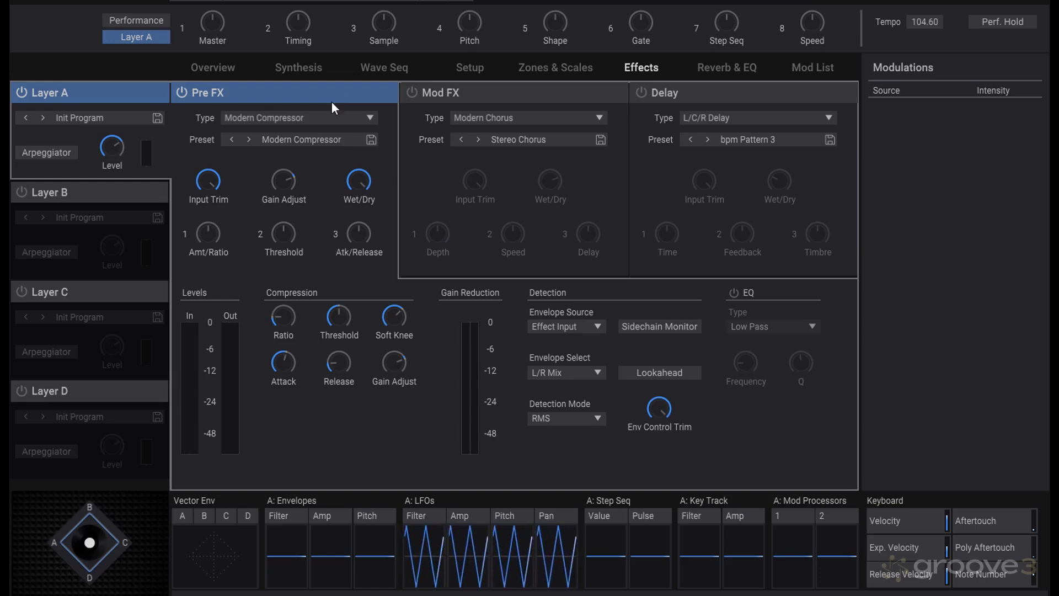
# - Change the Pre FX type to Compressor (All), then cancel the preset browser to keep Modern Compressor
pyautogui.click(296, 121)
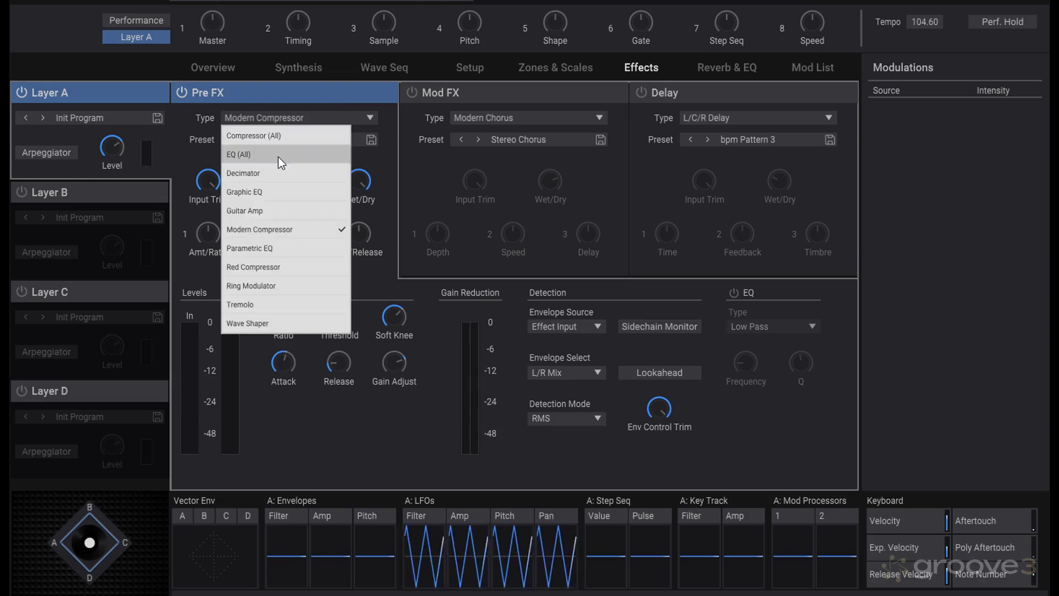
pyautogui.click(284, 143)
pyautogui.click(285, 142)
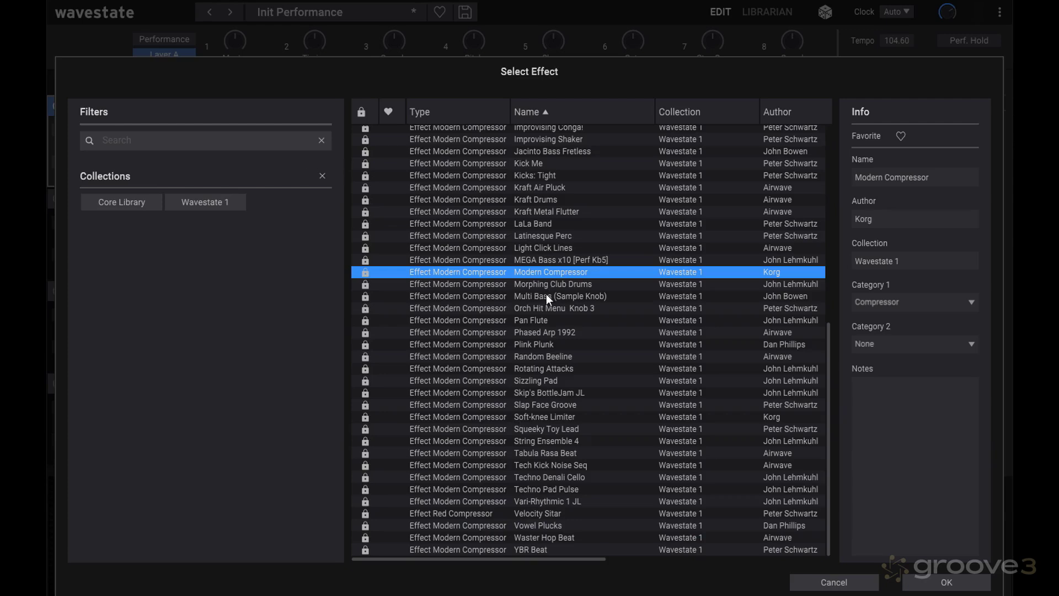
pyautogui.click(831, 584)
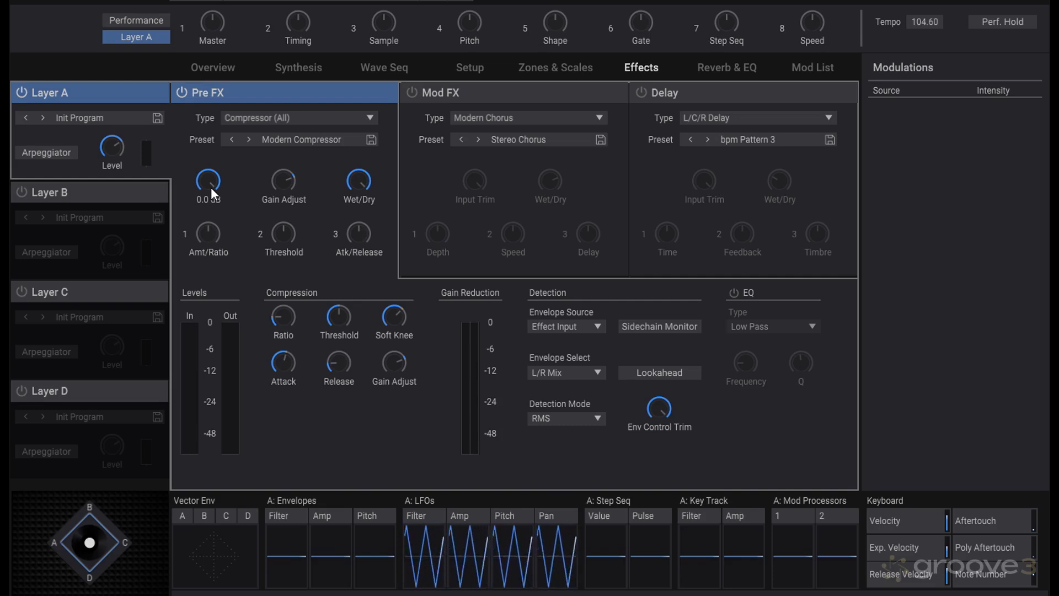
# - Lower the Amt/Ratio macro to about +13.6%, raise Threshold to +32.0%, and return to Overview
pyautogui.click(363, 184)
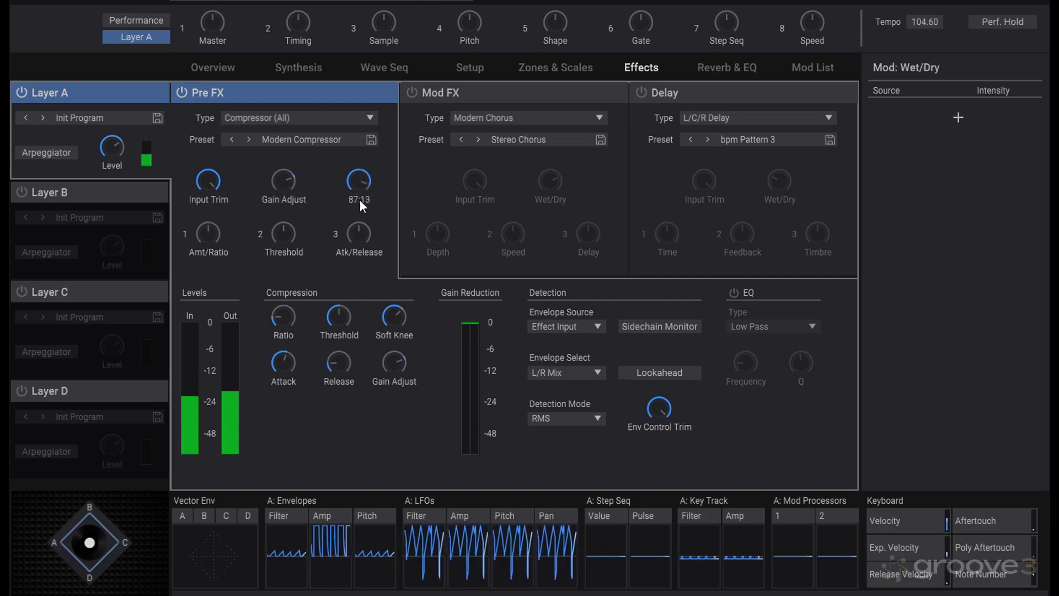
pyautogui.click(210, 221)
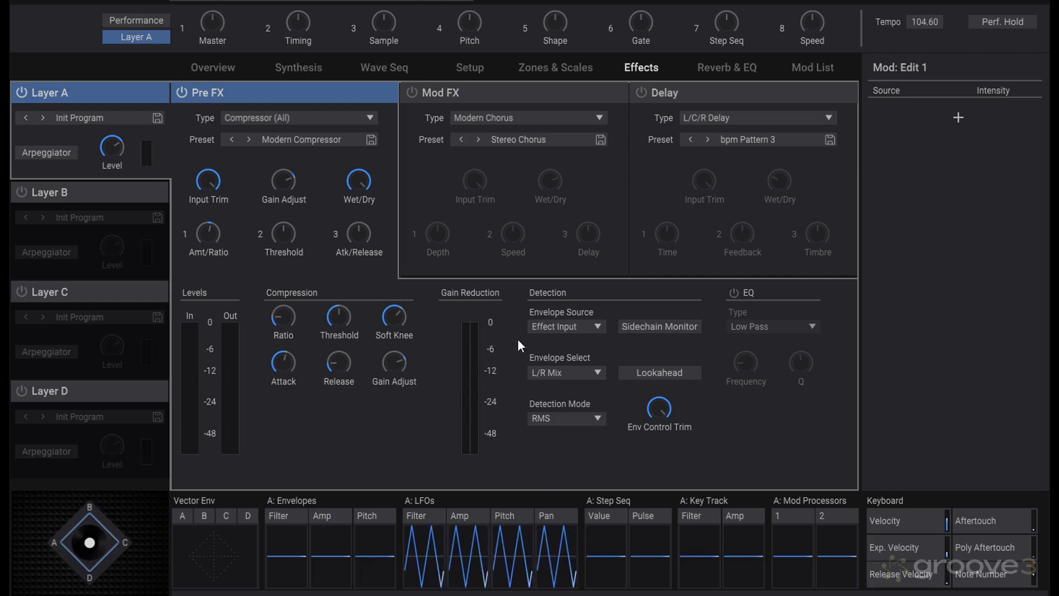
pyautogui.moveTo(214, 237)
pyautogui.moveTo(209, 291)
pyautogui.mouseDown()
pyautogui.moveTo(210, 432)
pyautogui.moveTo(209, 298)
pyautogui.mouseUp()
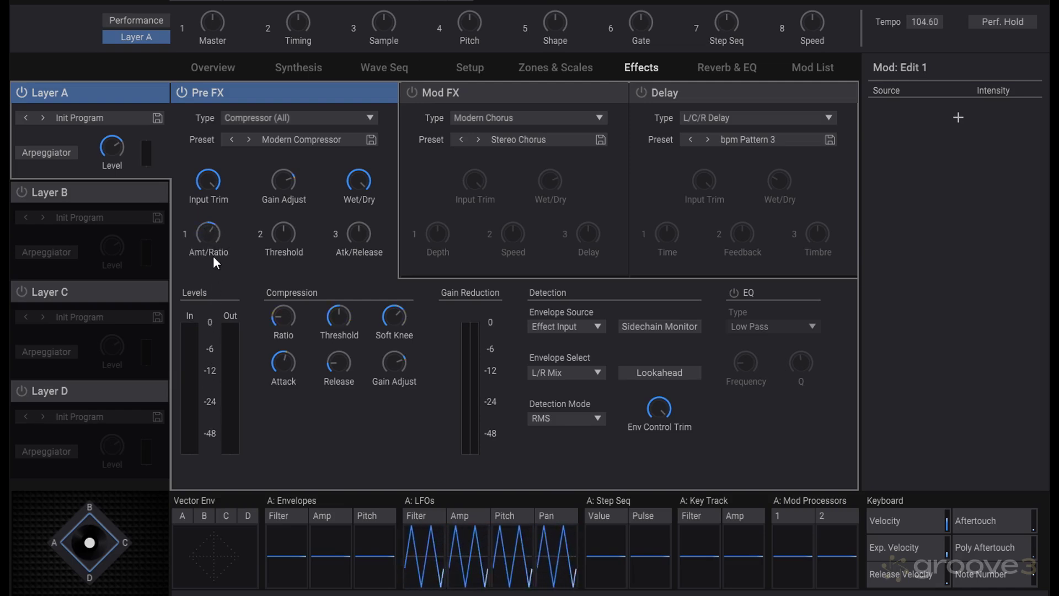
pyautogui.moveTo(283, 238); pyautogui.dragTo(289, 204)
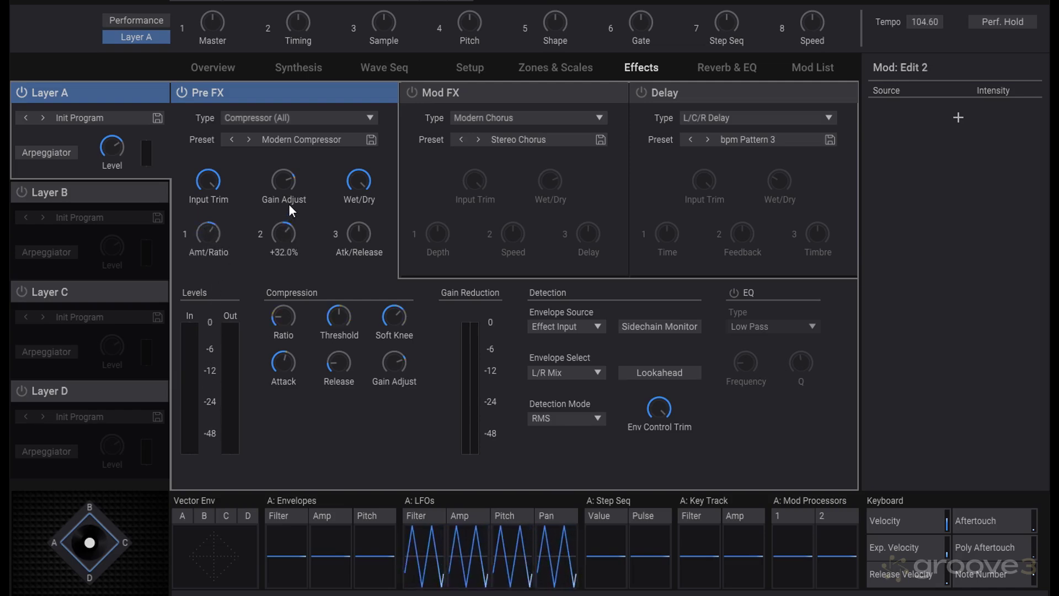
pyautogui.click(230, 75)
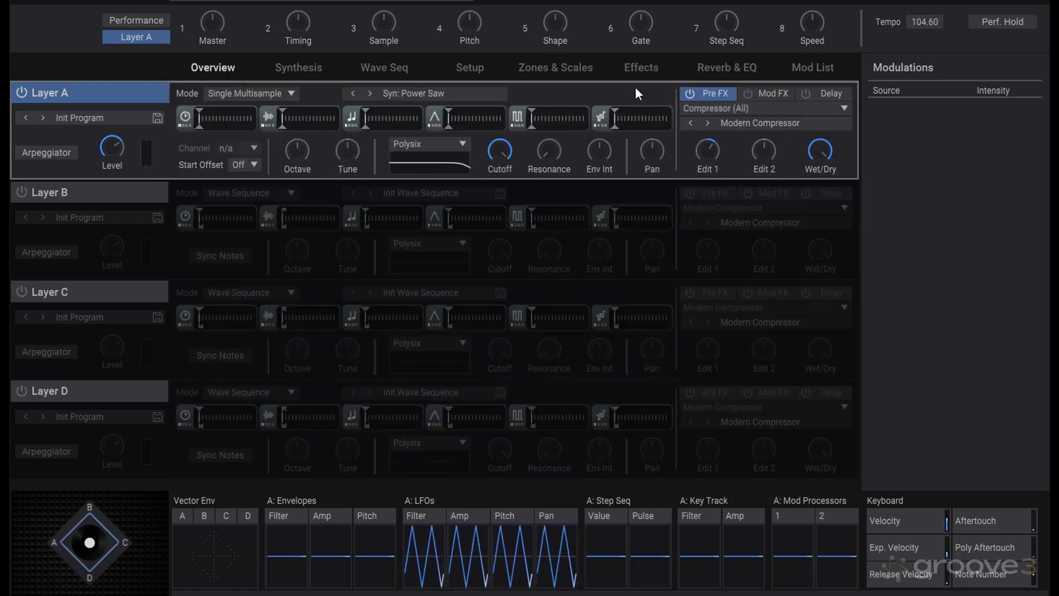
# - Return to Layer A's effects, turn the compressor ratio up and enable its detection EQ
pyautogui.click(636, 70)
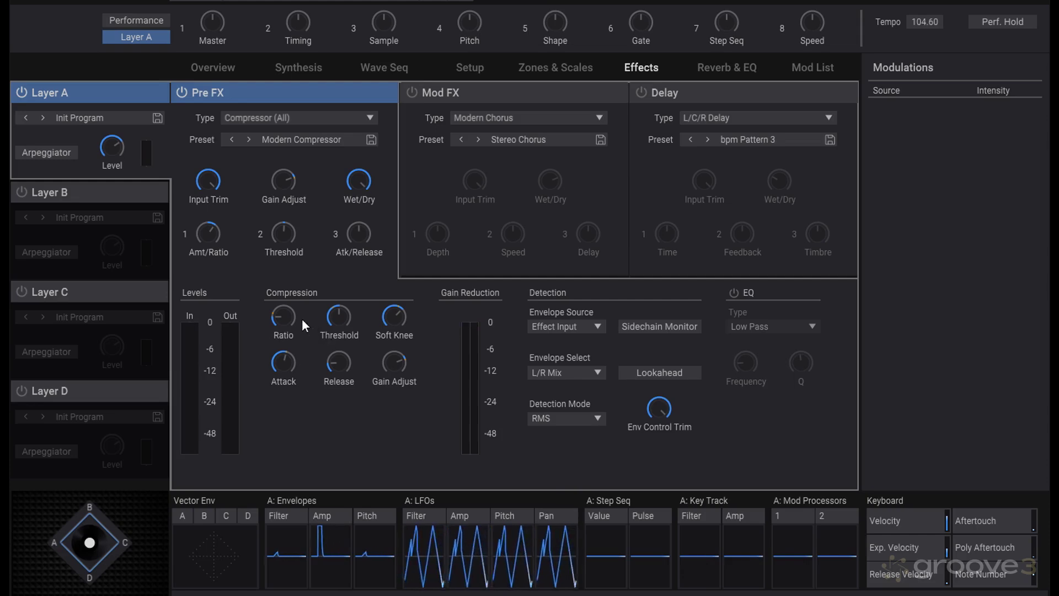
pyautogui.click(283, 318)
pyautogui.moveTo(284, 320); pyautogui.dragTo(283, 274)
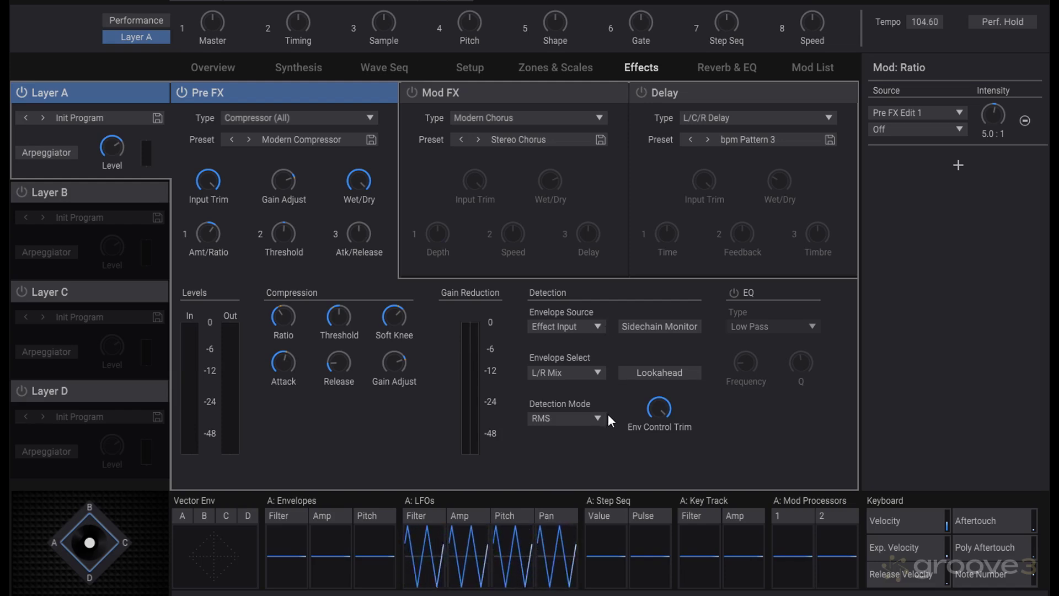
pyautogui.click(736, 292)
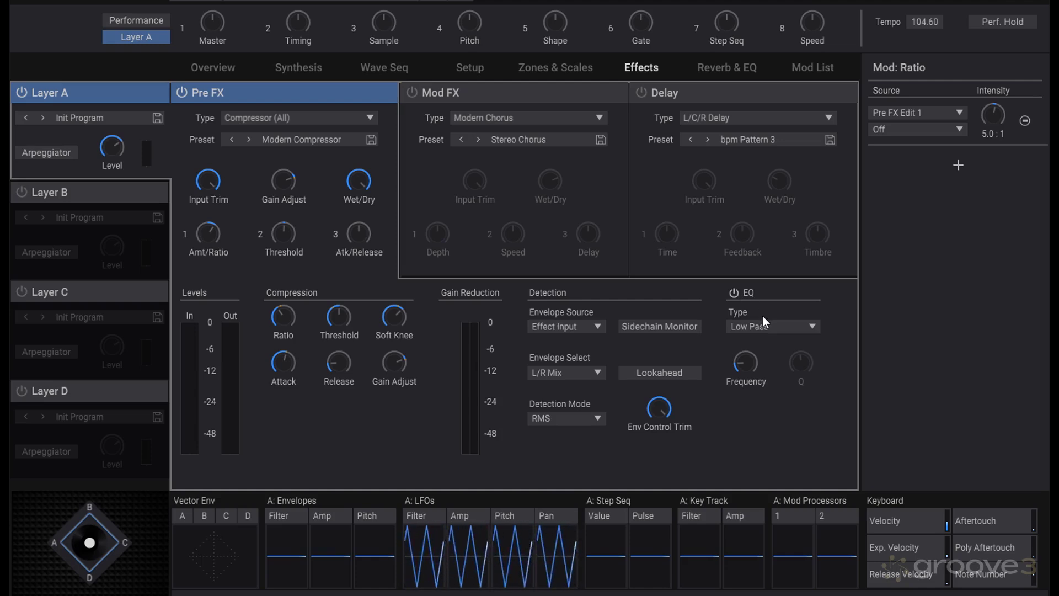
# - Switch the Pre FX type to Modern Compressor, then to Red Compressor with Easy Comp, Easy Go
pyautogui.click(321, 118)
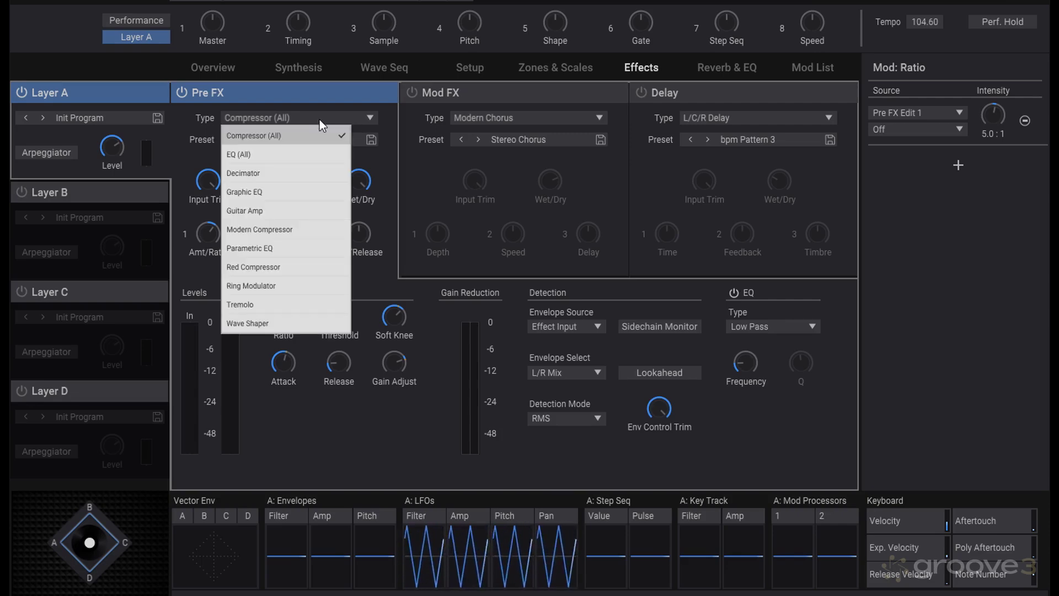
pyautogui.click(301, 224)
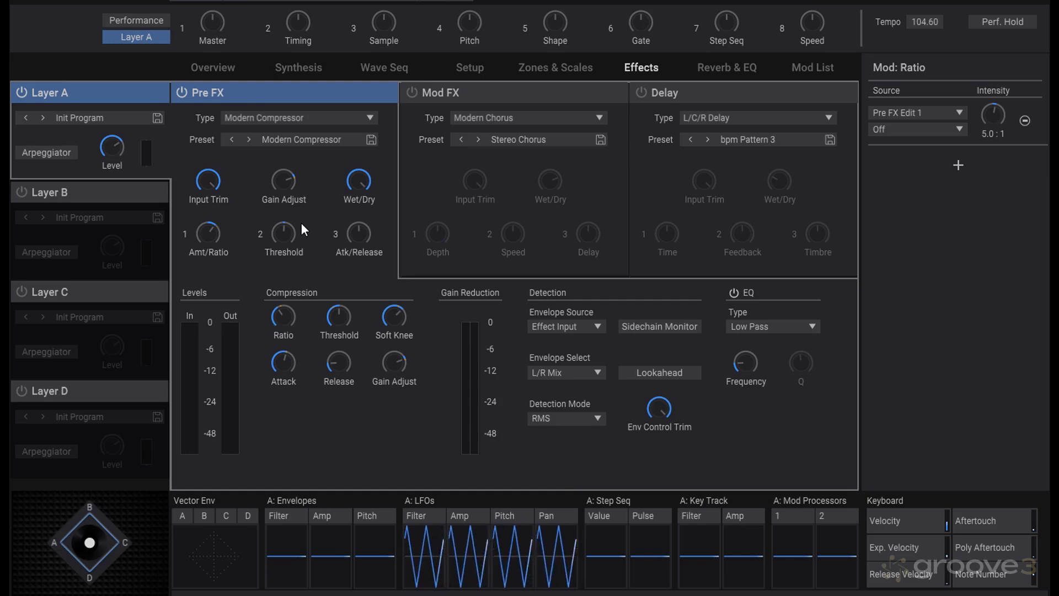
pyautogui.click(318, 120)
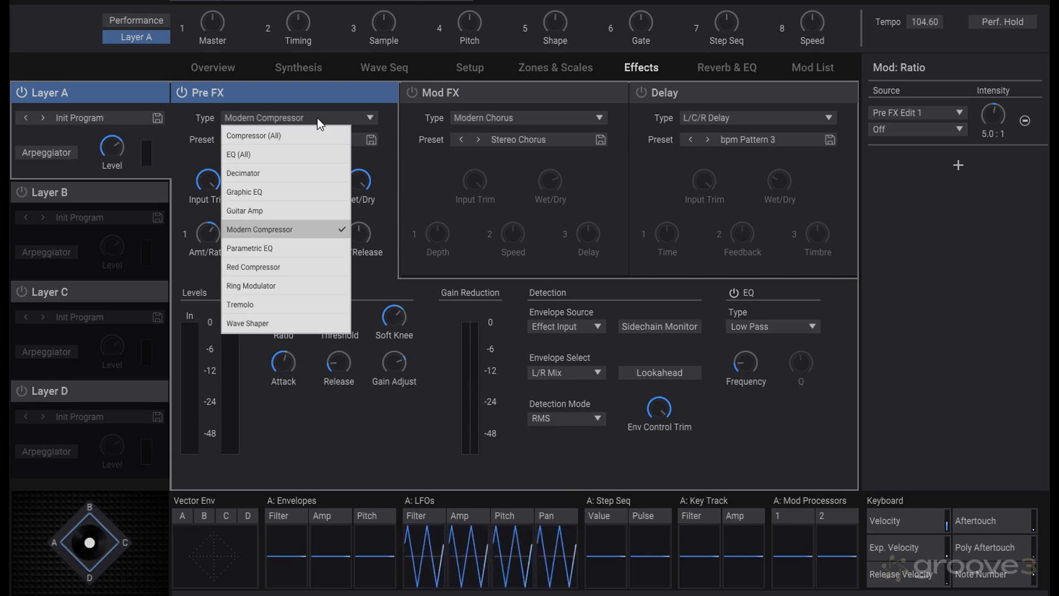
pyautogui.click(275, 267)
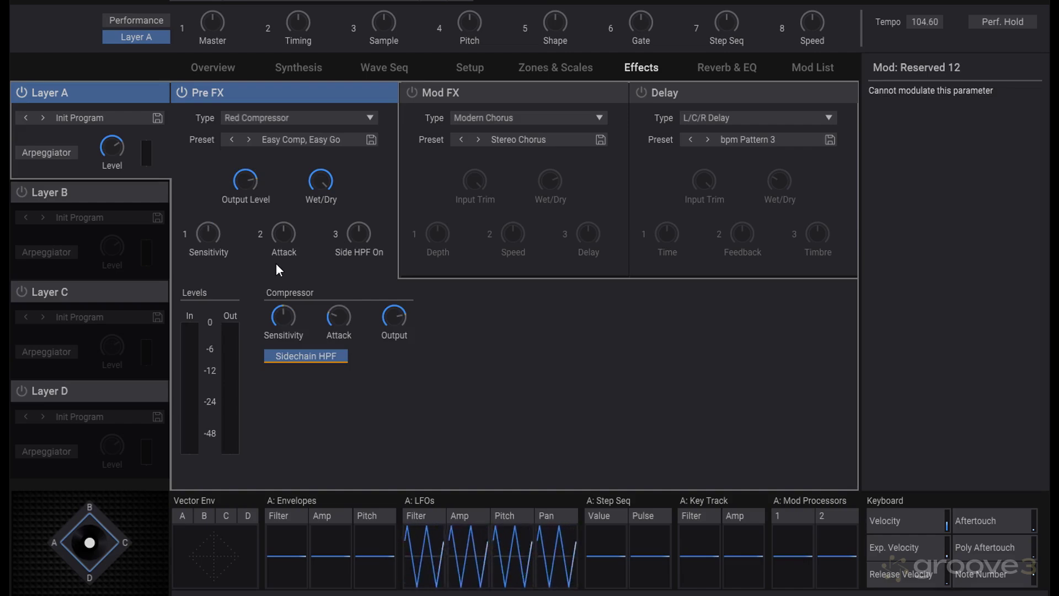
pyautogui.click(303, 124)
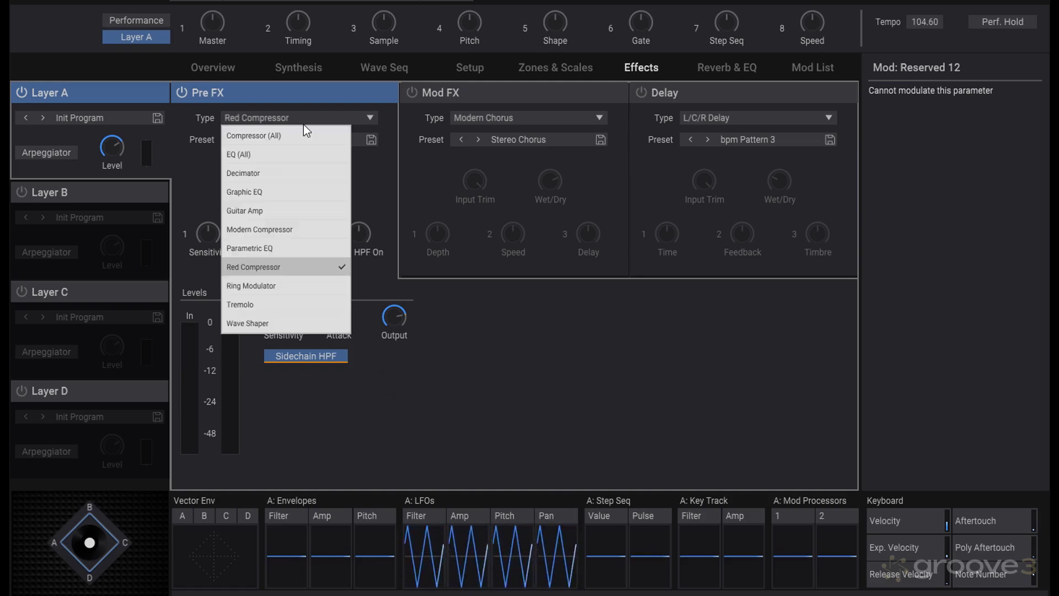
# - Make the Pre FX EQ (All), pull band 1 to about 0 dB, boost band 2 near 400 Hz
pyautogui.click(292, 154)
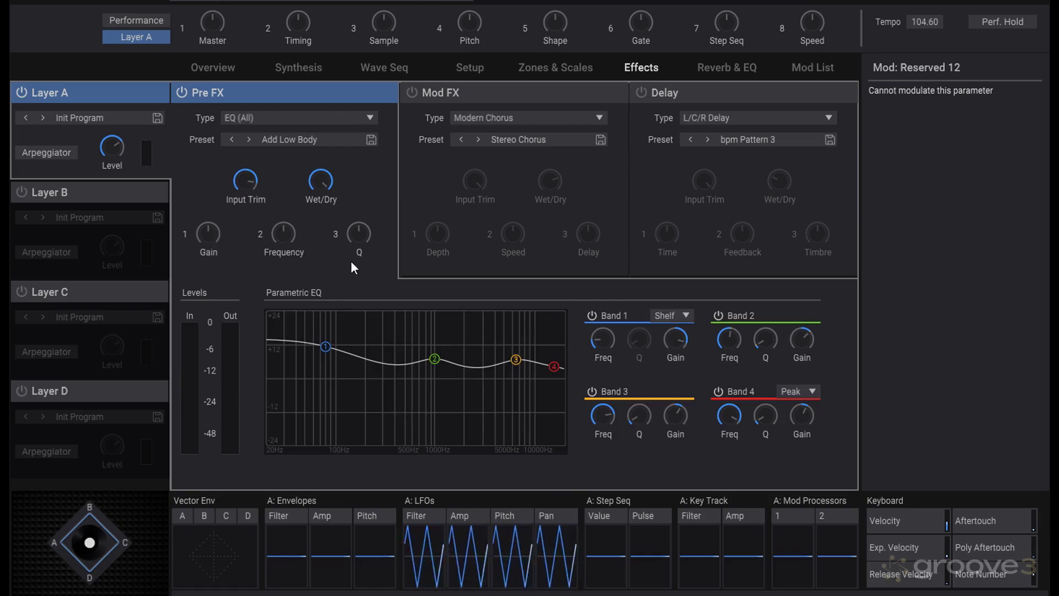
pyautogui.moveTo(321, 351); pyautogui.dragTo(316, 377)
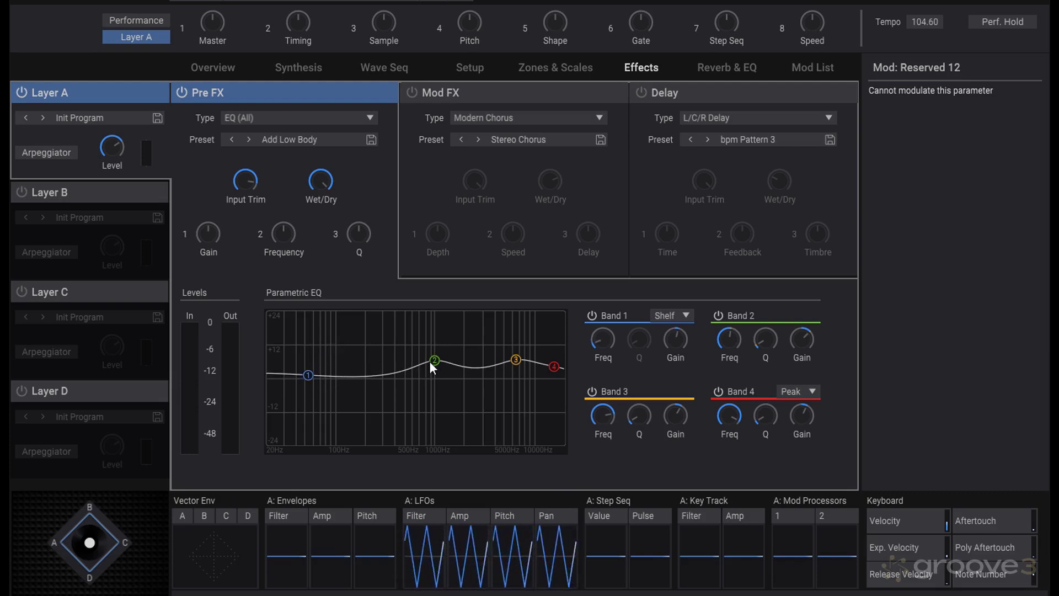
pyautogui.moveTo(430, 363); pyautogui.dragTo(395, 343)
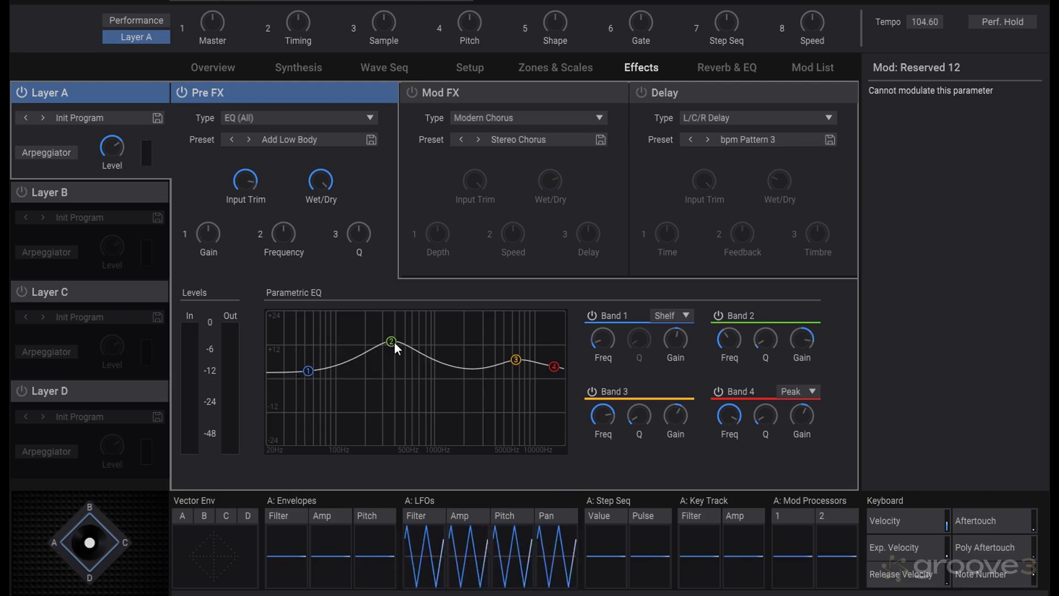
# - Lower band 1's frequency to the bottom, toggle it off and on, and keep it a shelf
pyautogui.moveTo(603, 338); pyautogui.dragTo(592, 359)
pyautogui.click(592, 316)
pyautogui.click(595, 319)
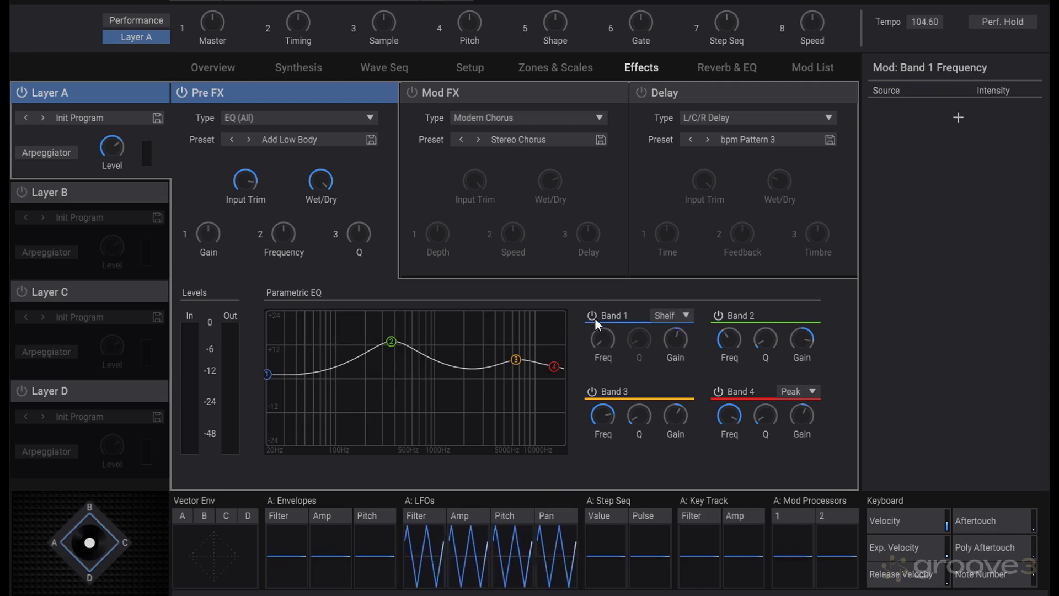
pyautogui.click(675, 318)
pyautogui.click(676, 321)
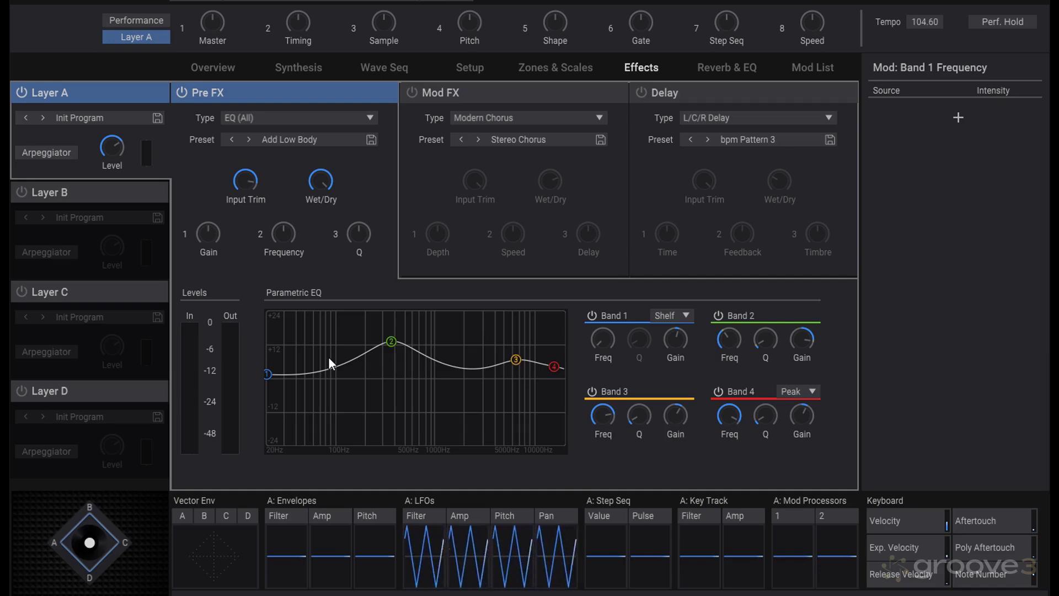
# - Switch the Pre FX to Decimator (12-bit Decimator preset) and show the Sample Rate modulation routing
pyautogui.click(280, 120)
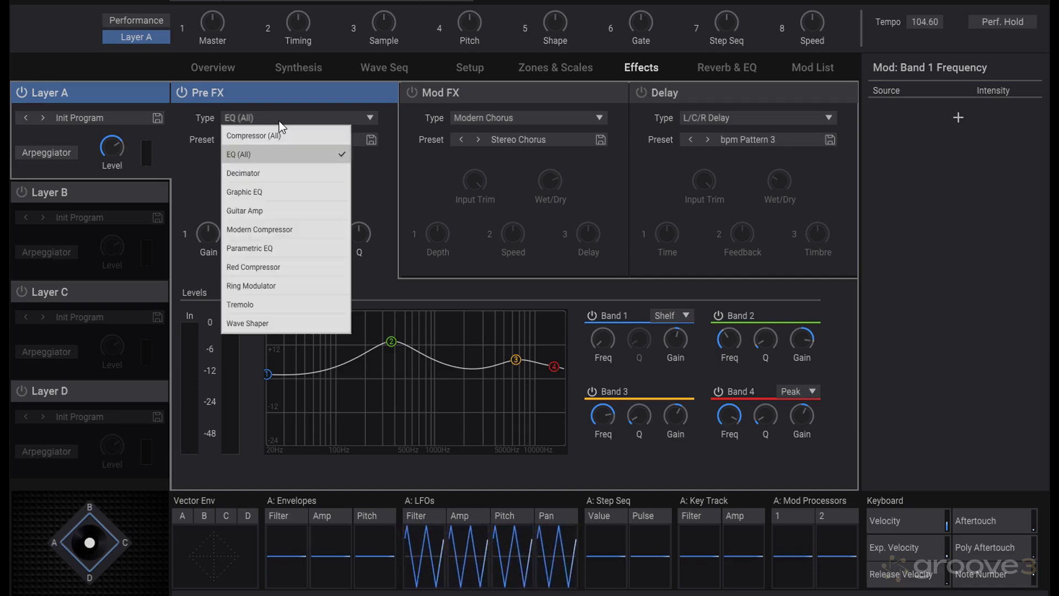
pyautogui.click(300, 176)
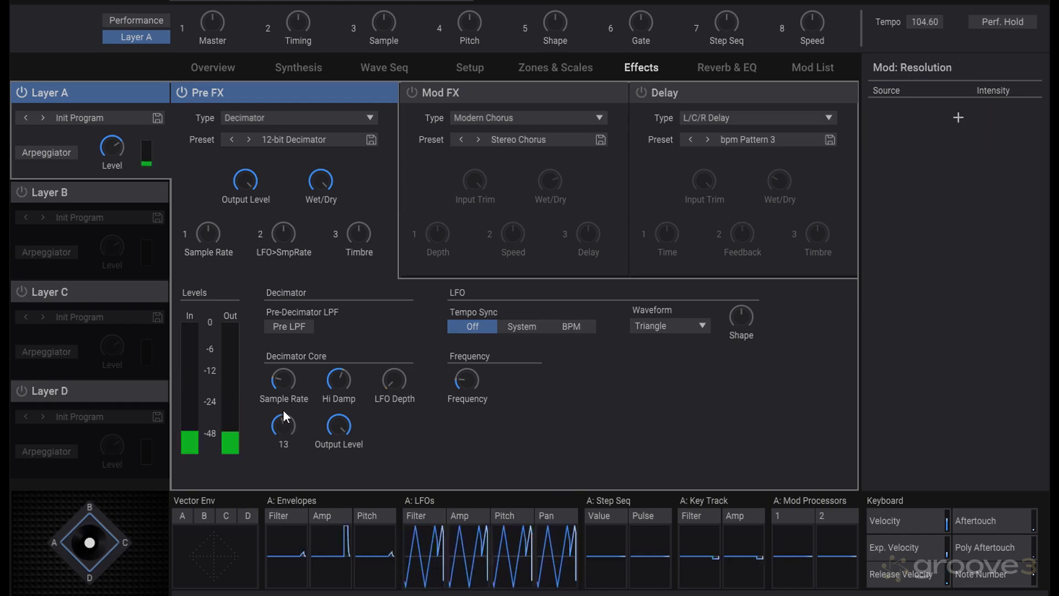
pyautogui.click(283, 380)
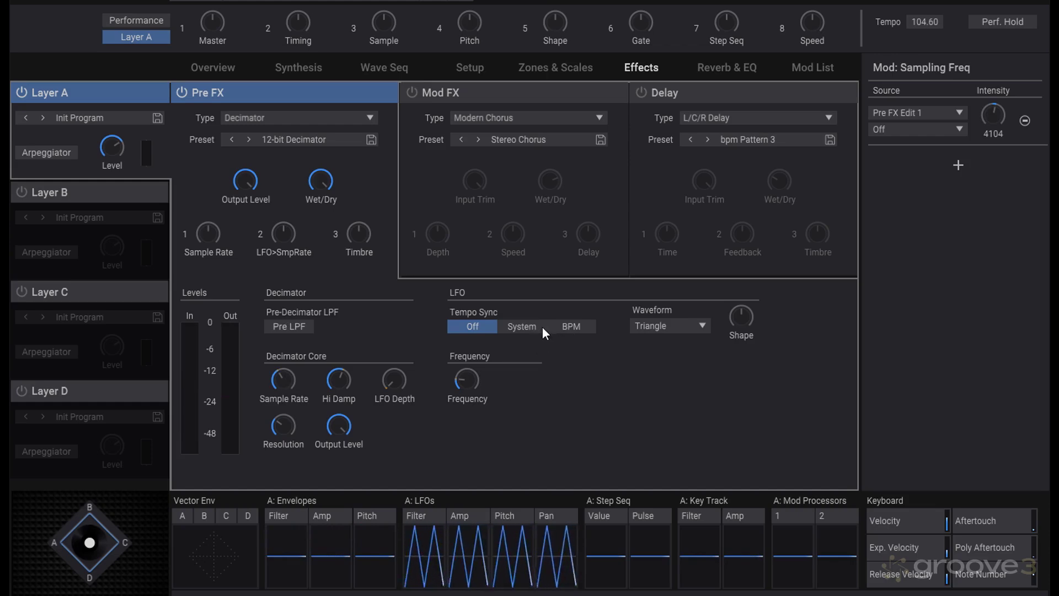
# - Try Graphic EQ and Guitar Amp, toggling the amp's EQ, then settle on Parametric EQ (Mix Bright & Clean)
pyautogui.click(309, 117)
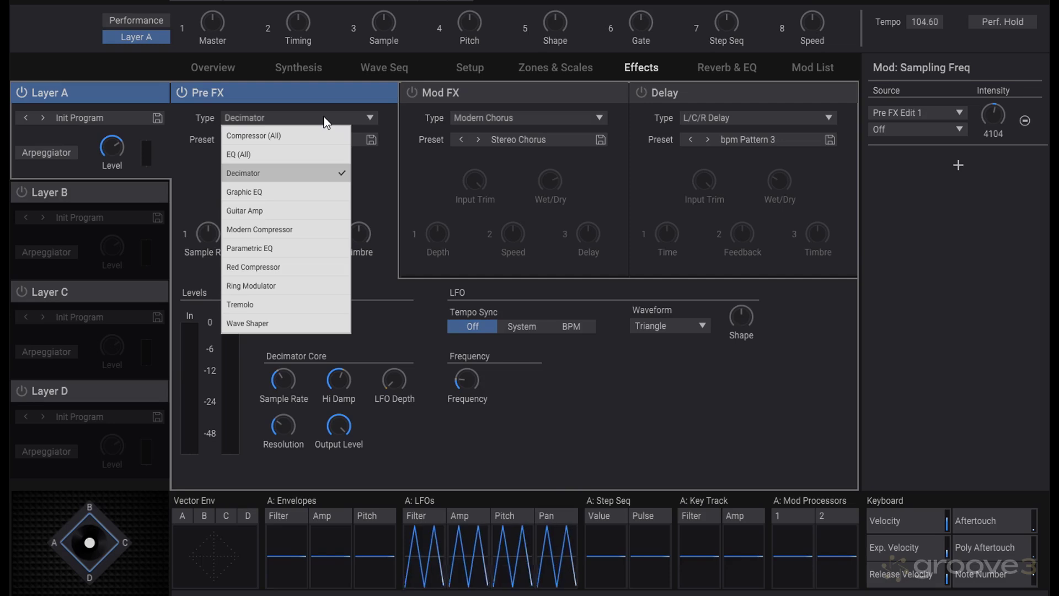
pyautogui.click(257, 192)
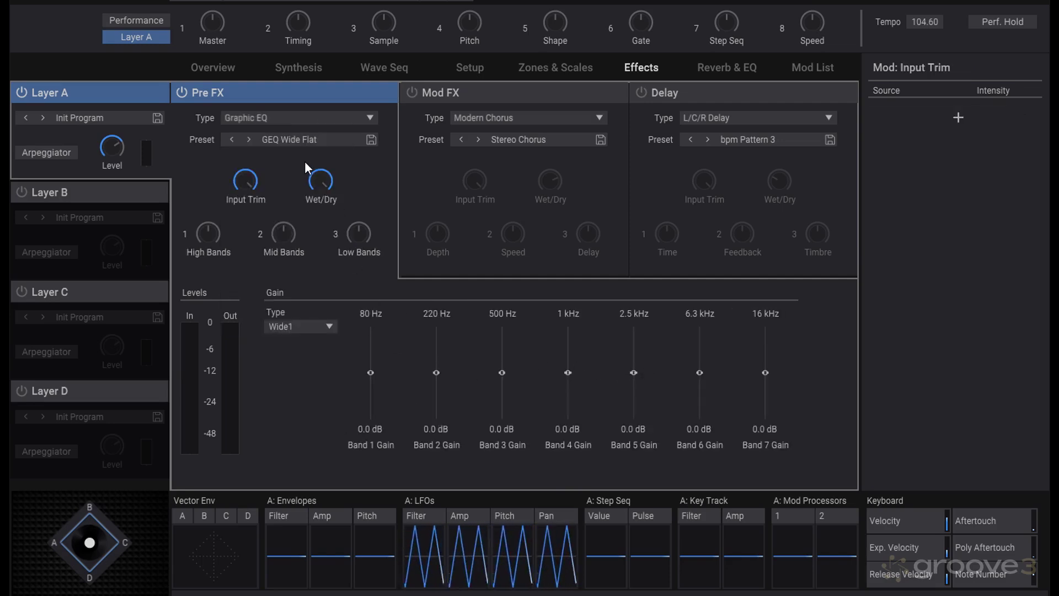
pyautogui.scroll(-1, 304, 120)
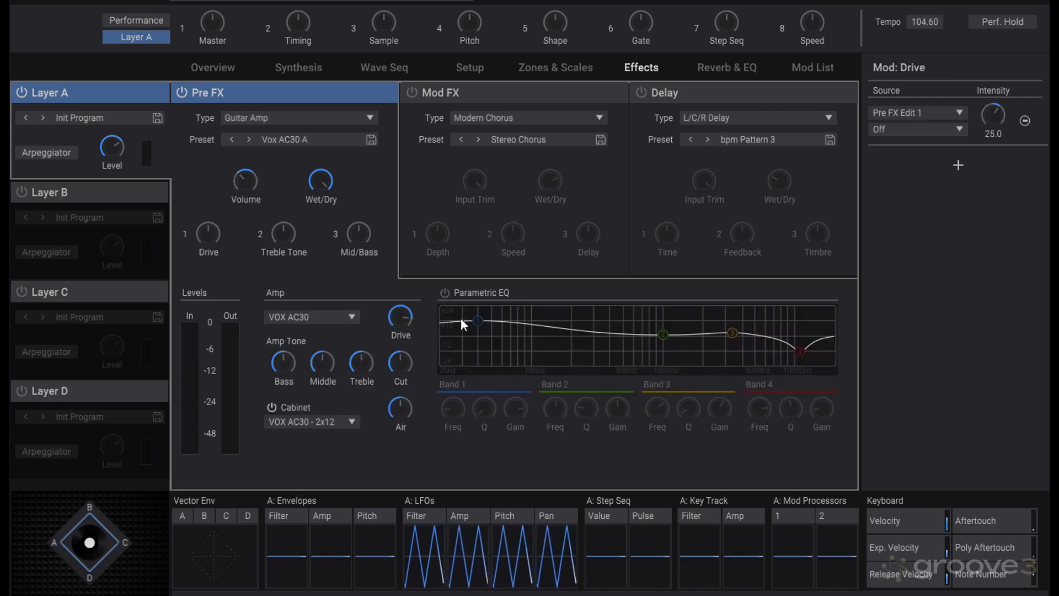
pyautogui.click(446, 294)
pyautogui.click(447, 294)
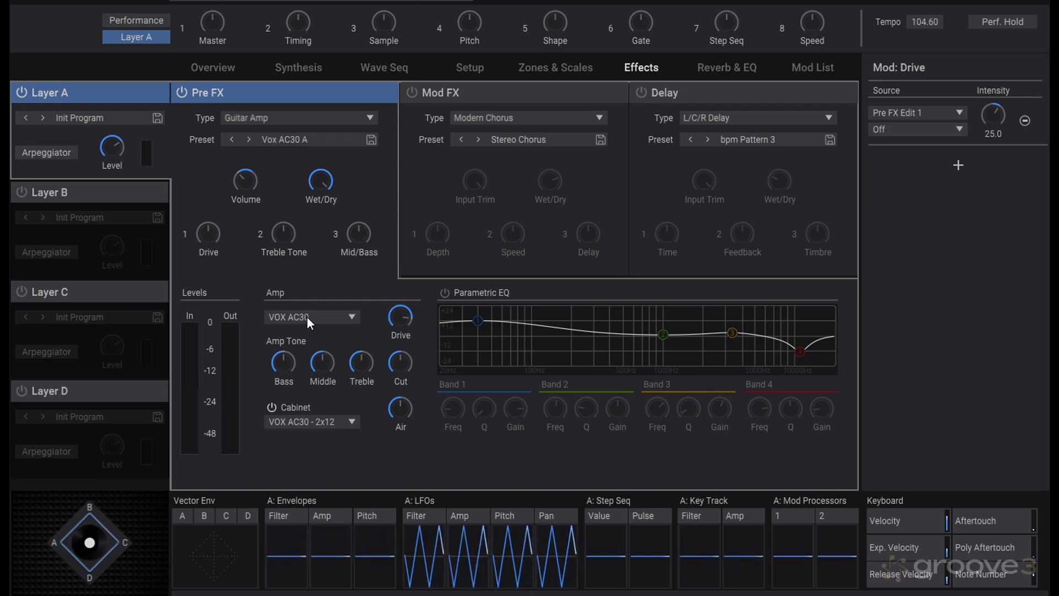
pyautogui.scroll(-2, 289, 114)
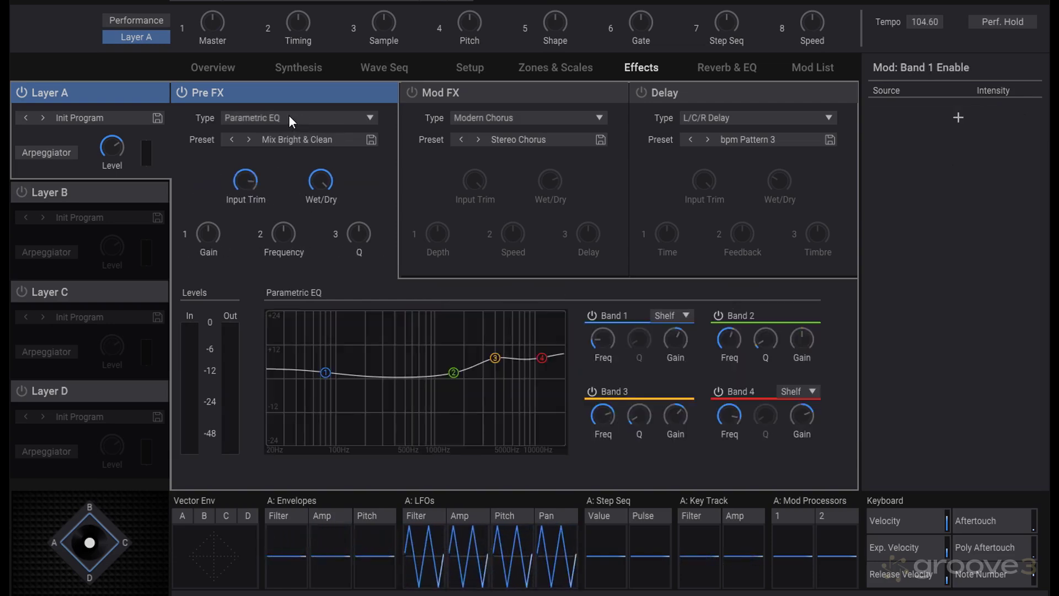
# - Set Ring Modulator, raise LFO depth and frequency, lower Fixed Freq, then load The Return Bells
pyautogui.scroll(1, 289, 115)
pyautogui.scroll(1, 289, 115)
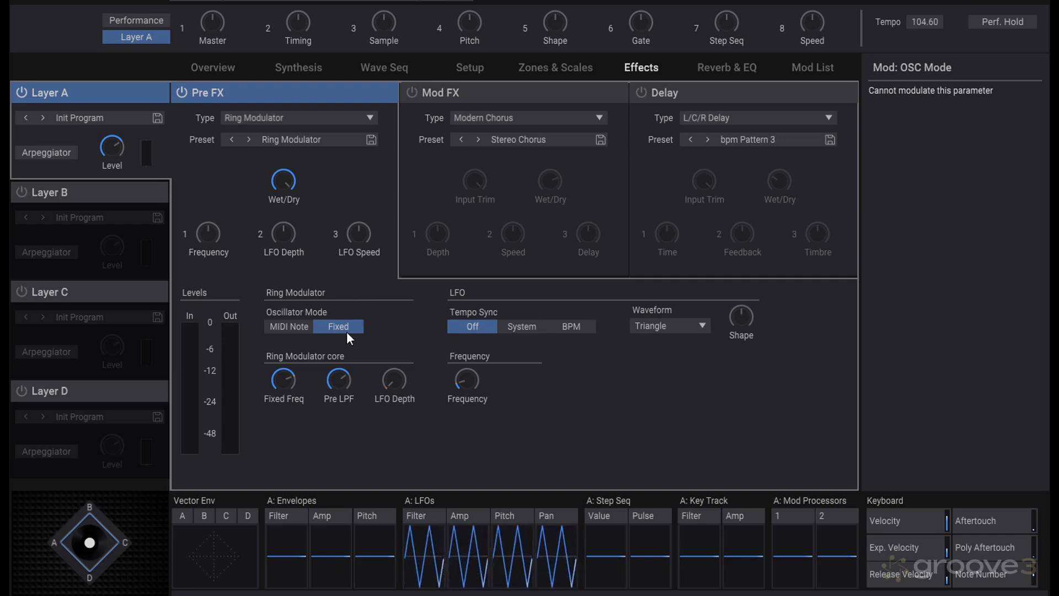
pyautogui.moveTo(393, 380); pyautogui.dragTo(395, 340)
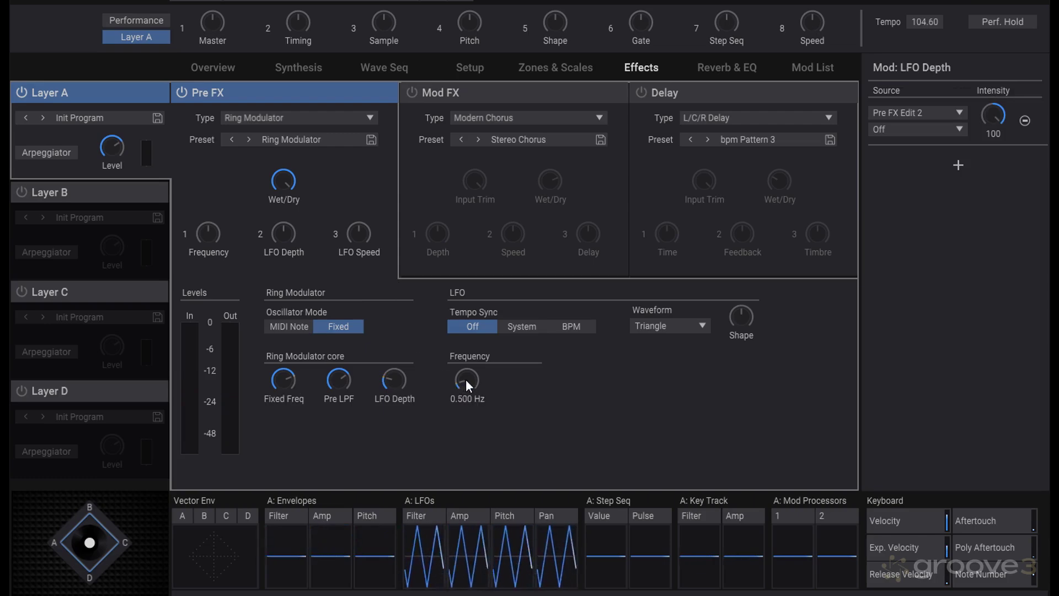
pyautogui.moveTo(466, 379); pyautogui.dragTo(466, 298)
pyautogui.moveTo(285, 379); pyautogui.dragTo(301, 435)
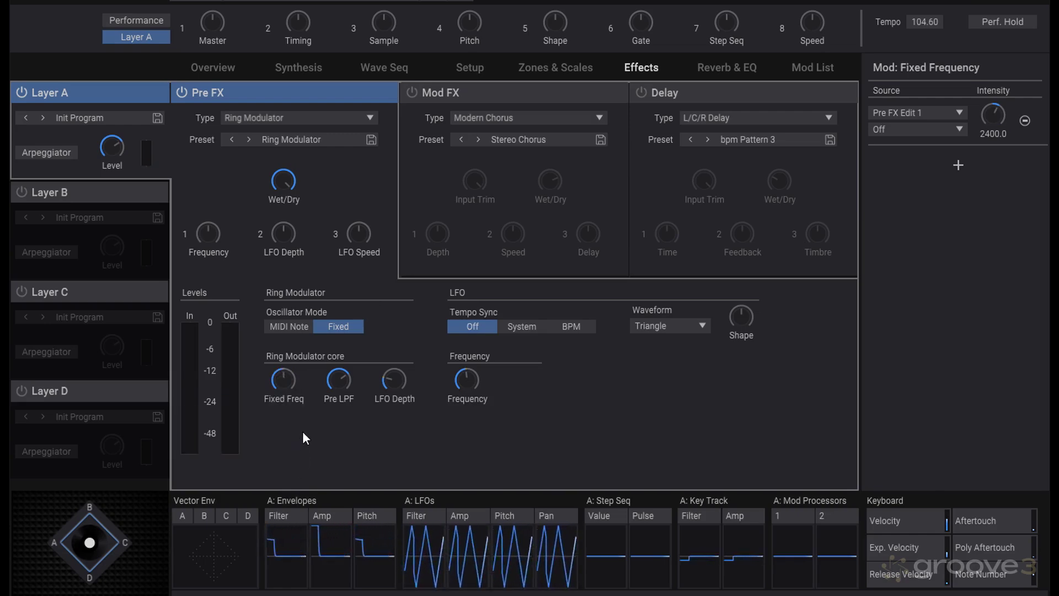
pyautogui.click(249, 139)
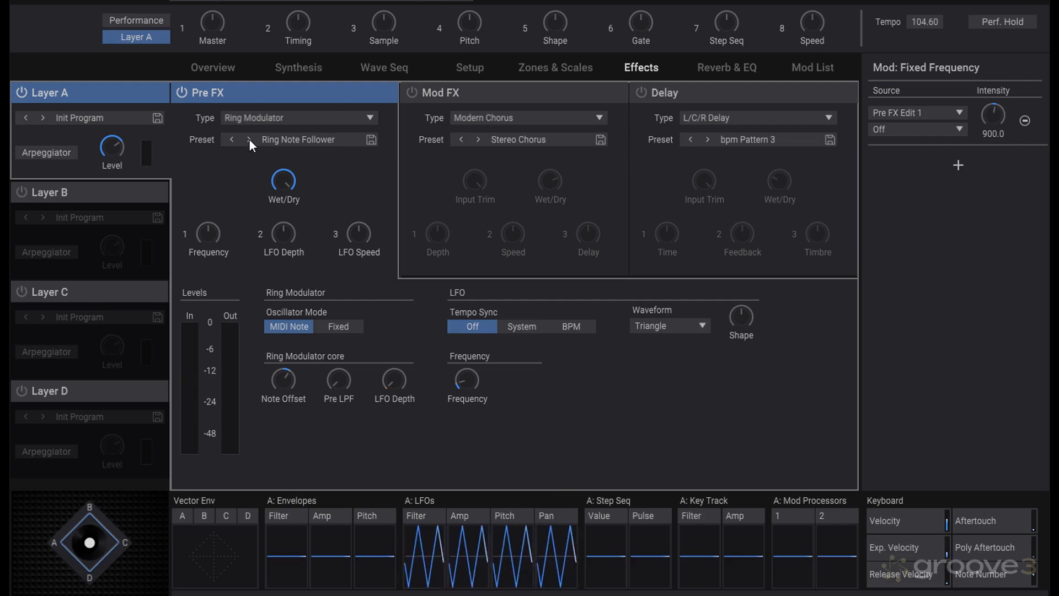
pyautogui.click(249, 139)
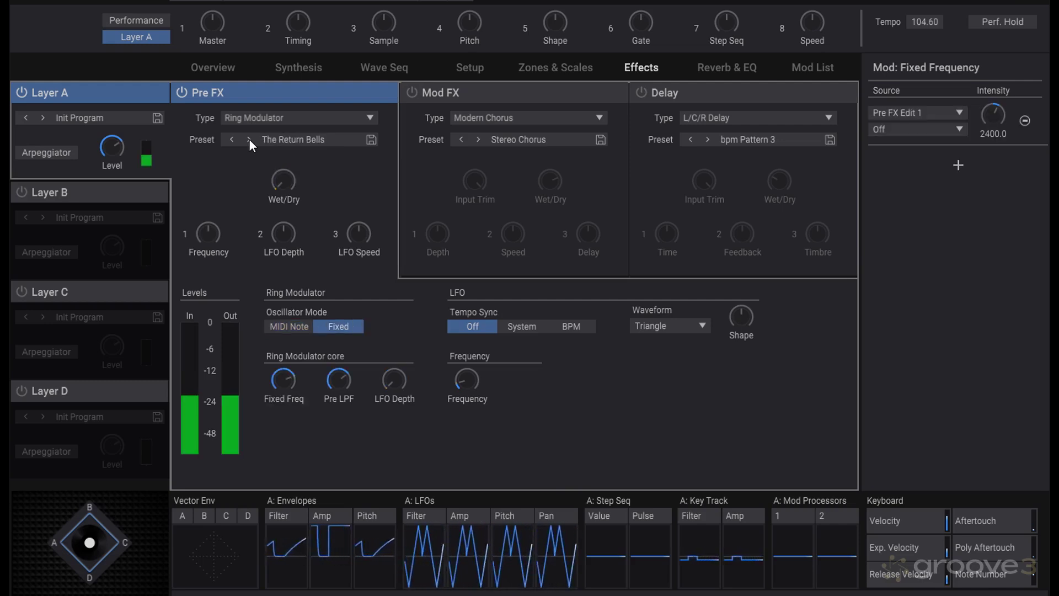
# - Switch the Pre FX to Tremolo and deepen it to about 66%
pyautogui.click(276, 118)
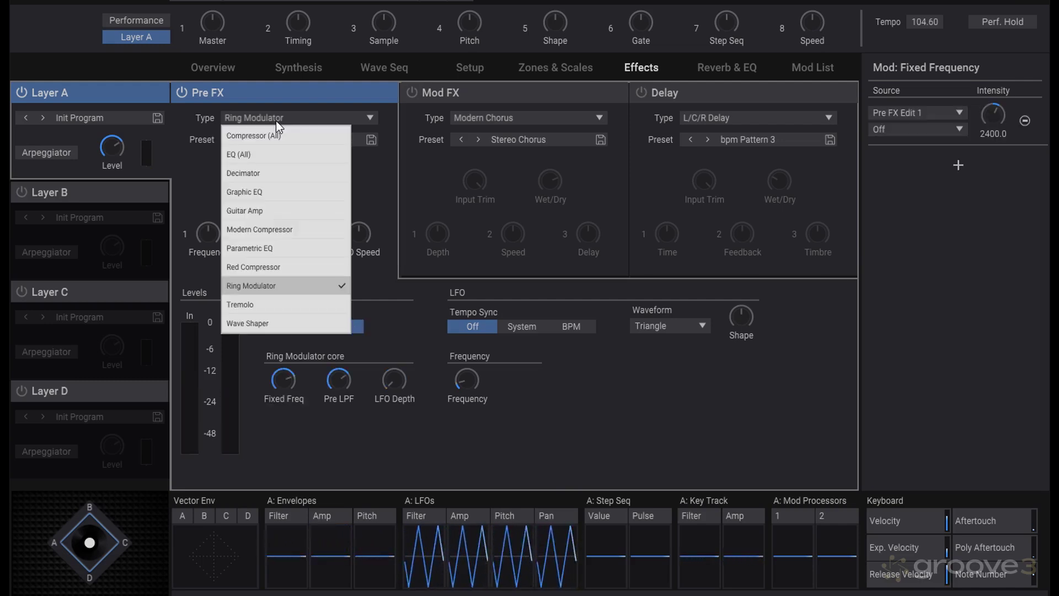
pyautogui.click(283, 303)
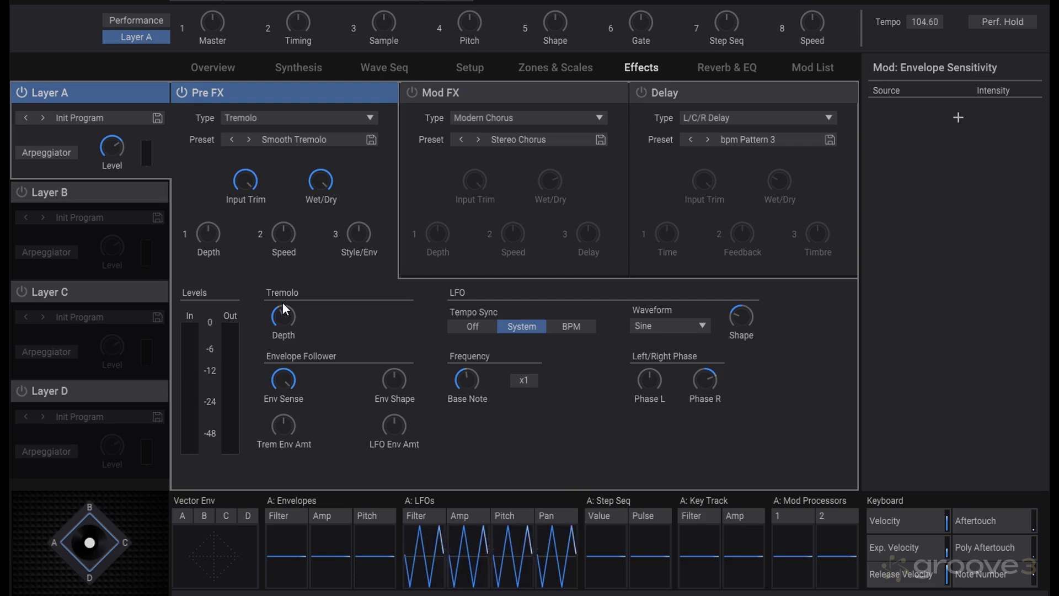
pyautogui.moveTo(285, 325); pyautogui.dragTo(286, 317)
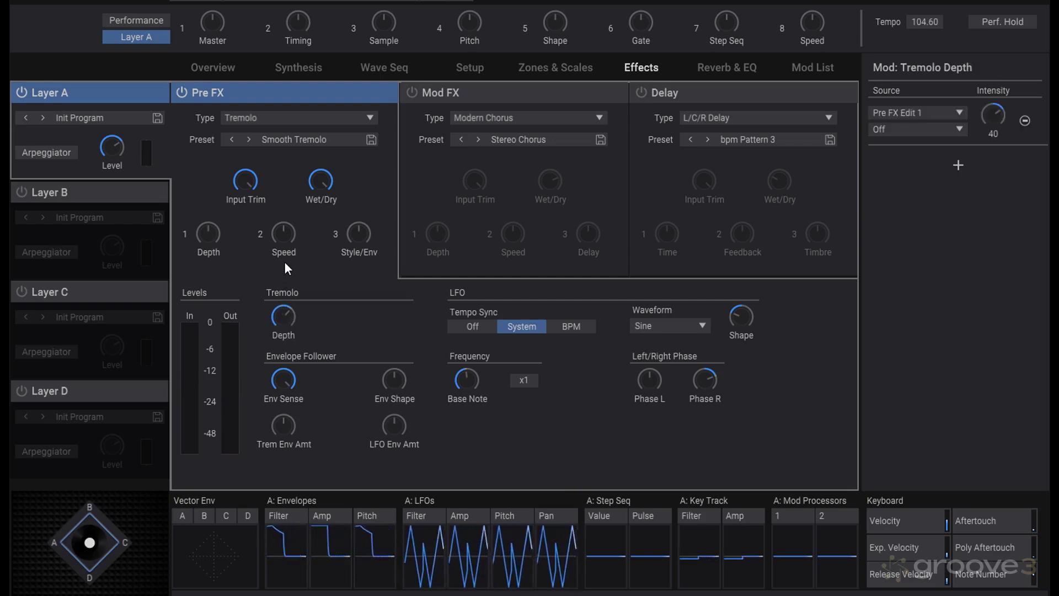
# - Select the right LFO phase and set the tremolo's LFO base note to 1/16
pyautogui.click(710, 384)
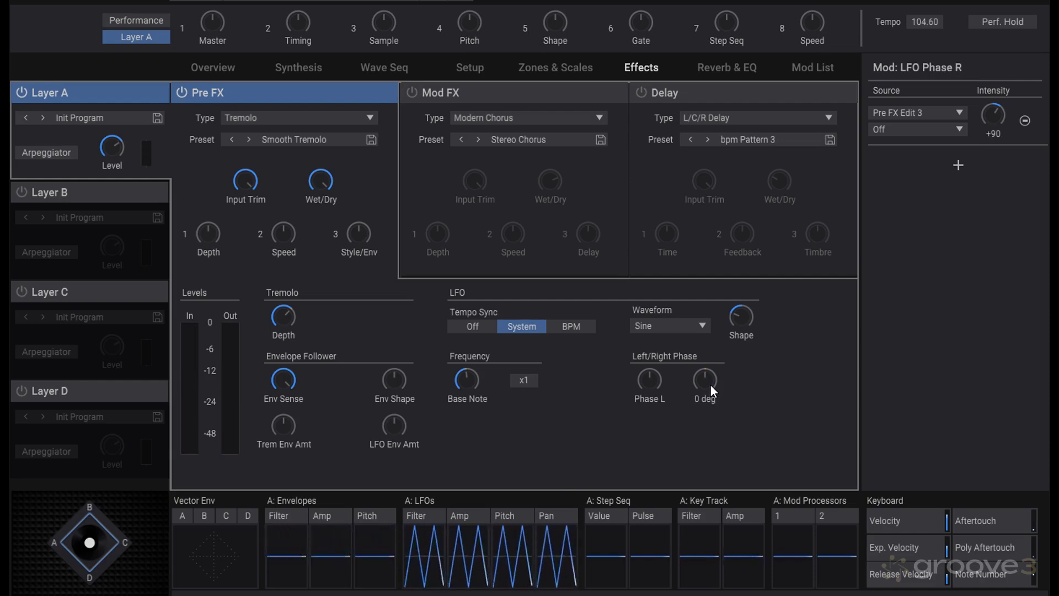
pyautogui.moveTo(478, 379); pyautogui.dragTo(478, 437)
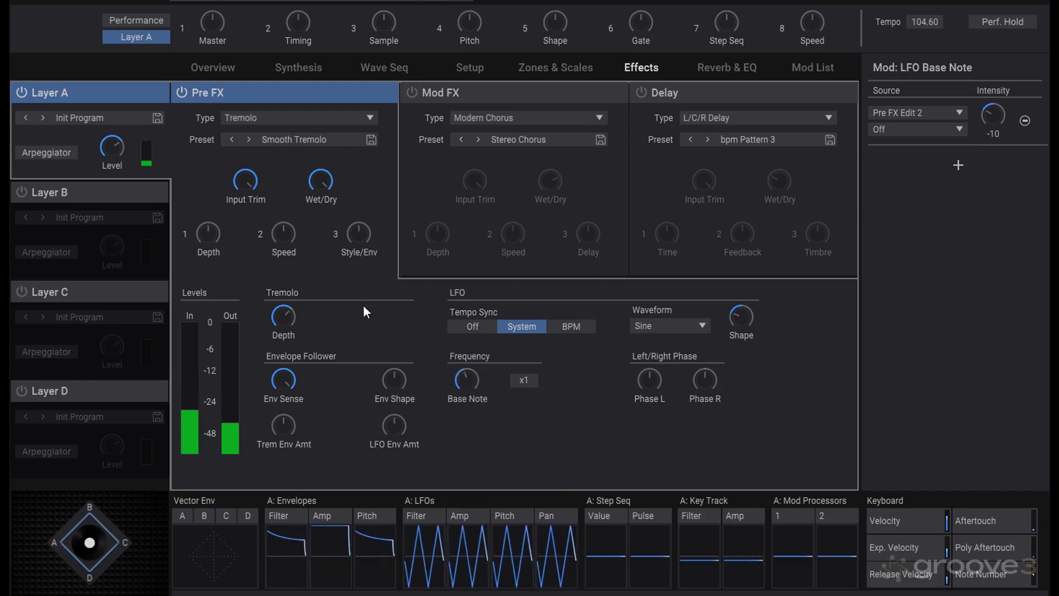
pyautogui.click(299, 118)
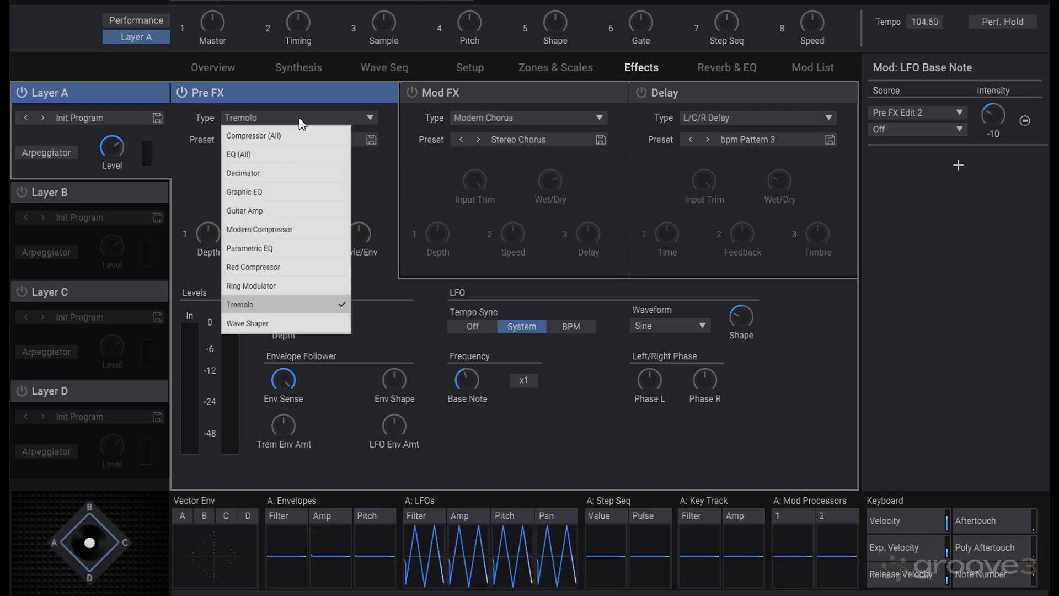
# - Switch the Pre FX to Wave Shaper and lower its Scale to -8.0 dB
pyautogui.click(289, 323)
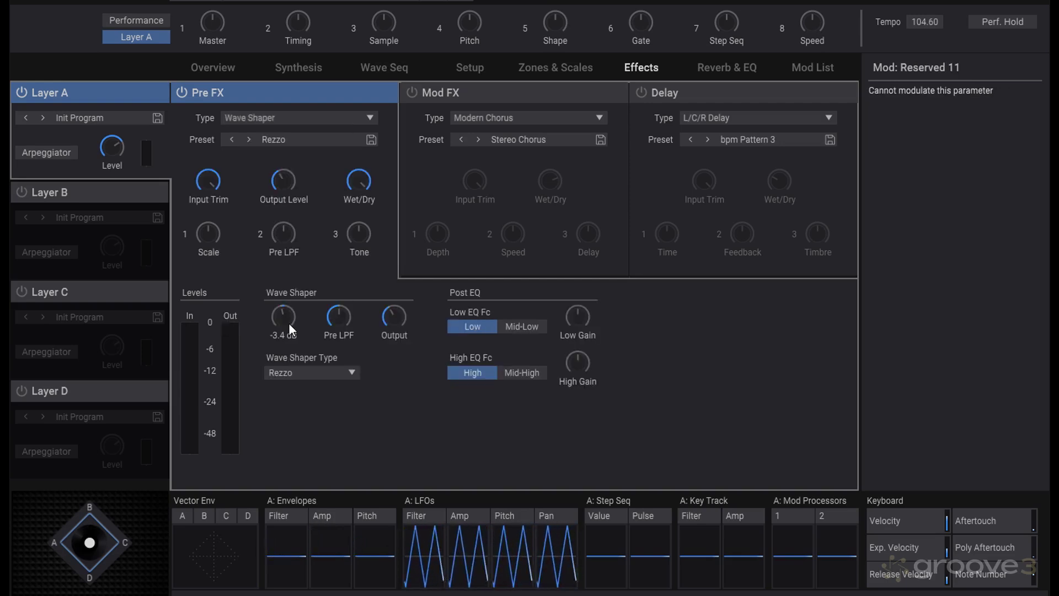
pyautogui.click(284, 315)
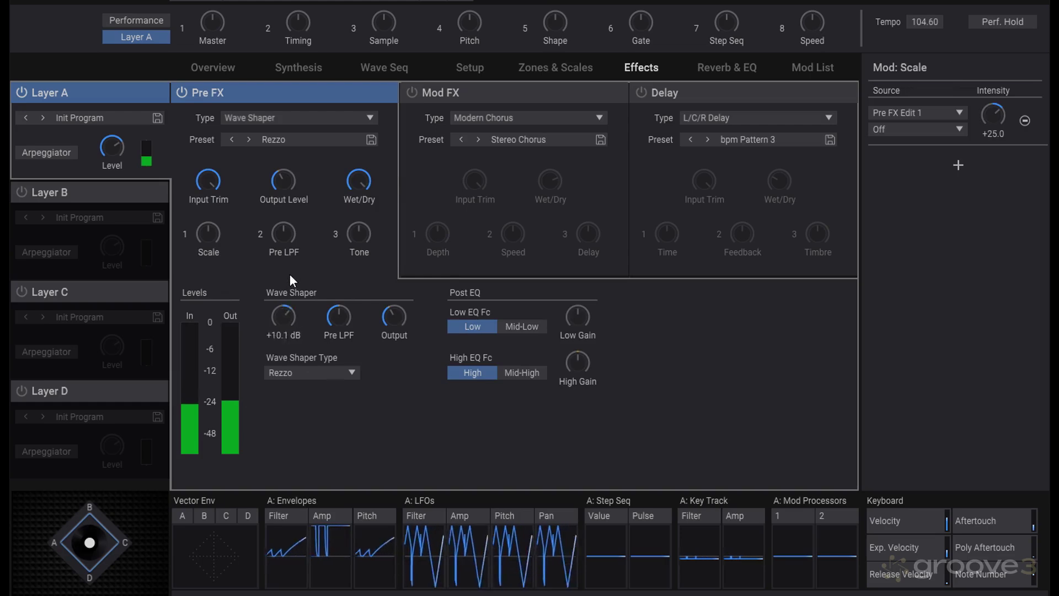
pyautogui.moveTo(283, 315); pyautogui.dragTo(286, 332)
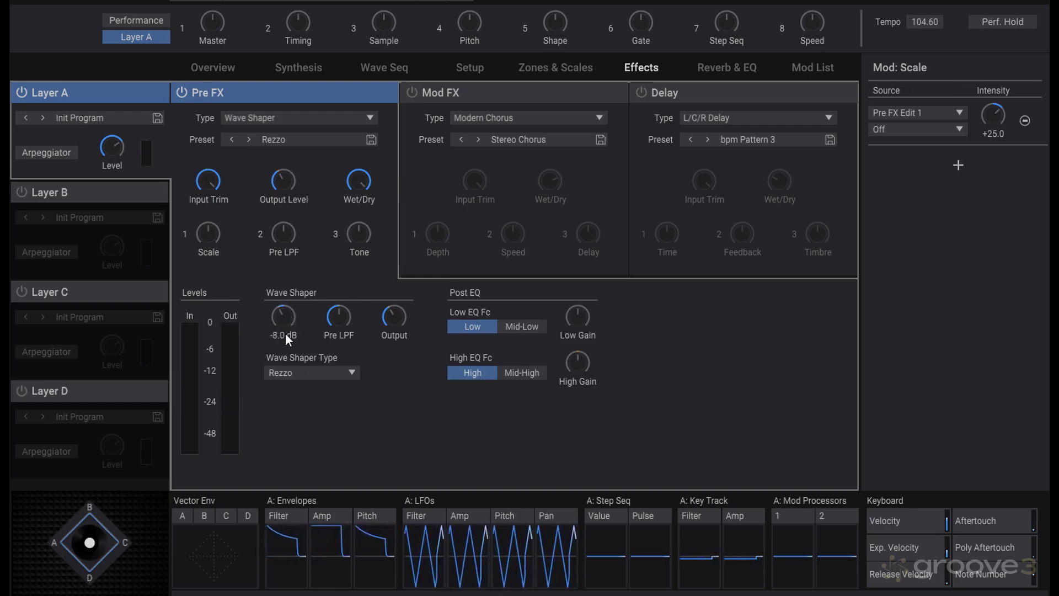
# - Set the wave shaper type to 7th Resonant, starting from Waves
pyautogui.click(307, 377)
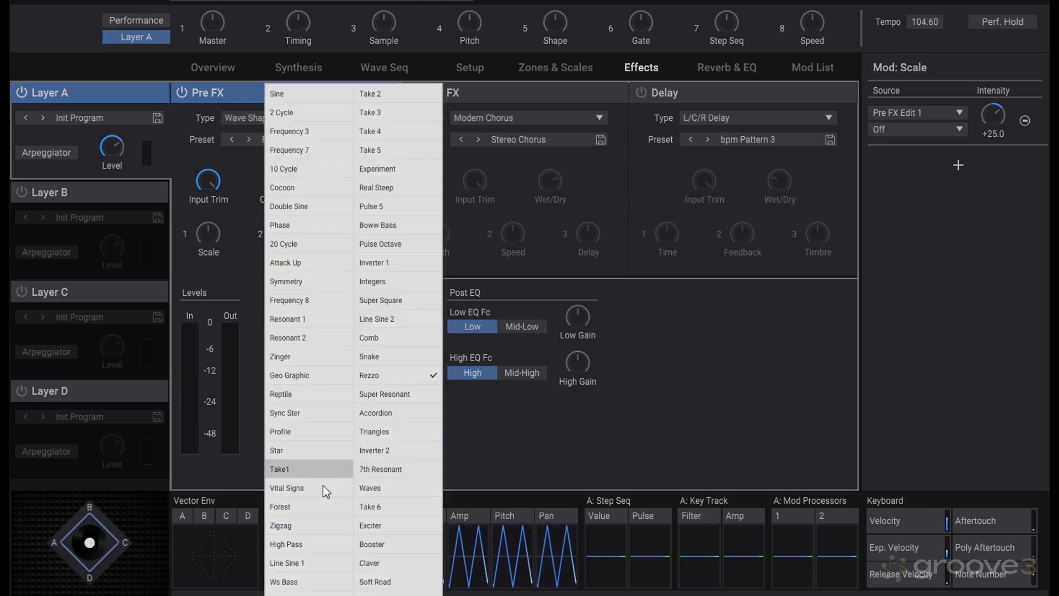
pyautogui.click(398, 487)
pyautogui.scroll(-2, 329, 369)
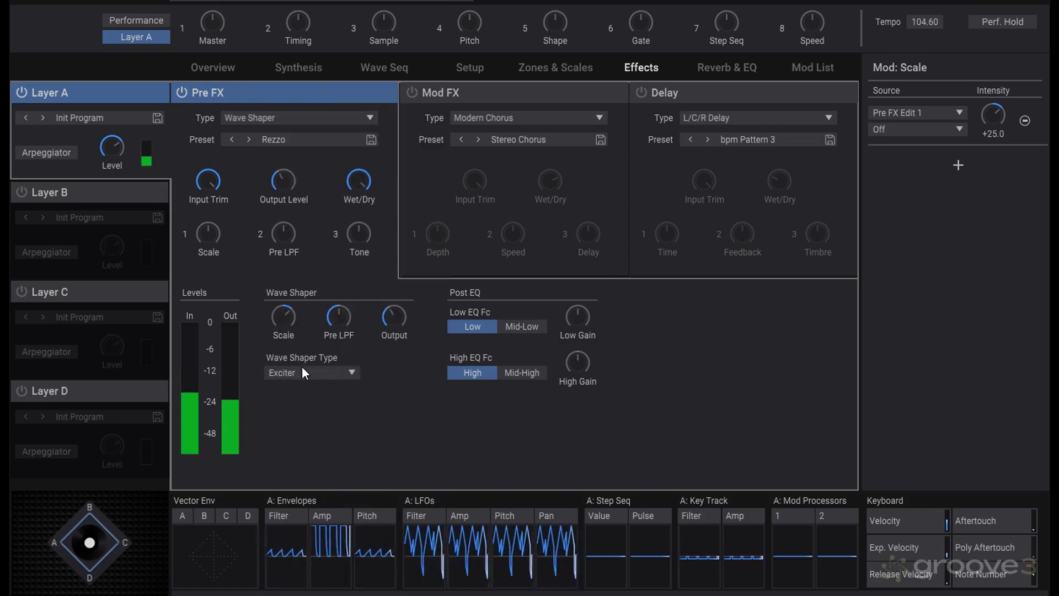
pyautogui.scroll(-2, 304, 371)
pyautogui.scroll(2, 303, 369)
pyautogui.scroll(-2, 303, 369)
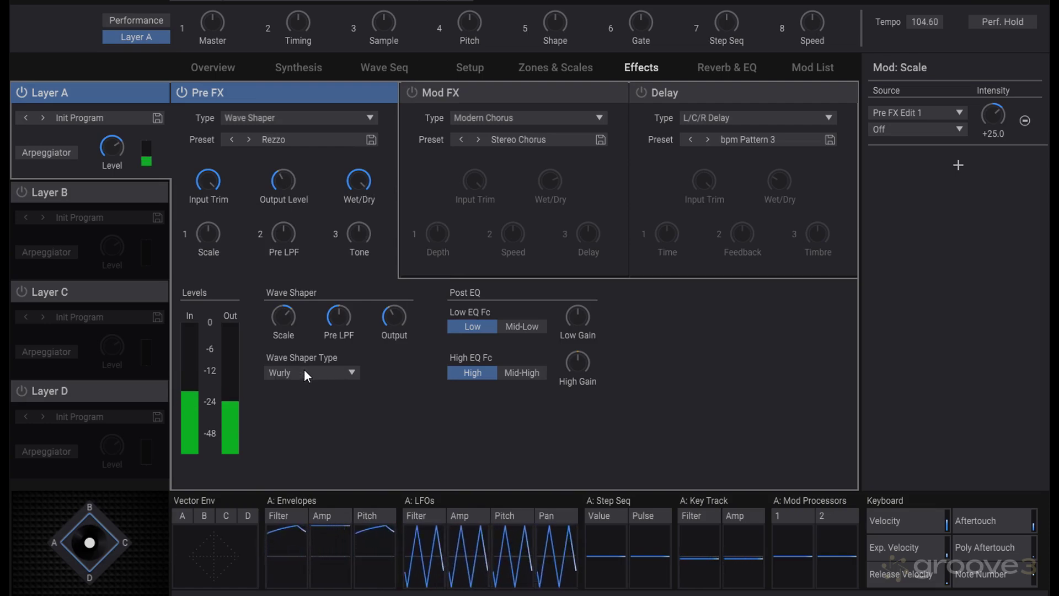
pyautogui.scroll(-1, 304, 369)
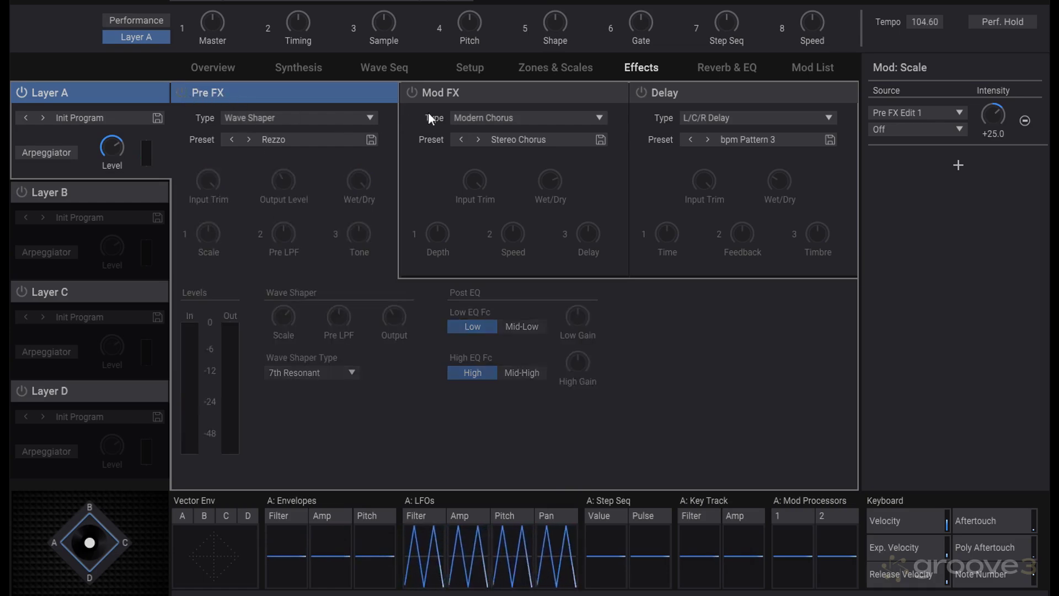
# - Show the Mod FX panel and pick Chorus (All), keeping the Stereo Chorus preset
pyautogui.click(416, 92)
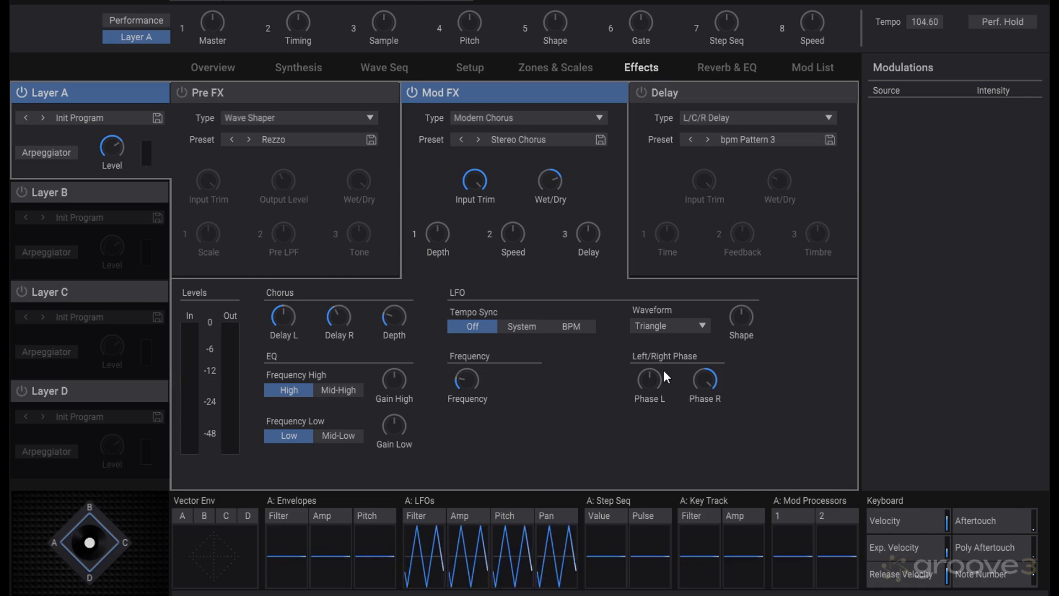
pyautogui.click(513, 117)
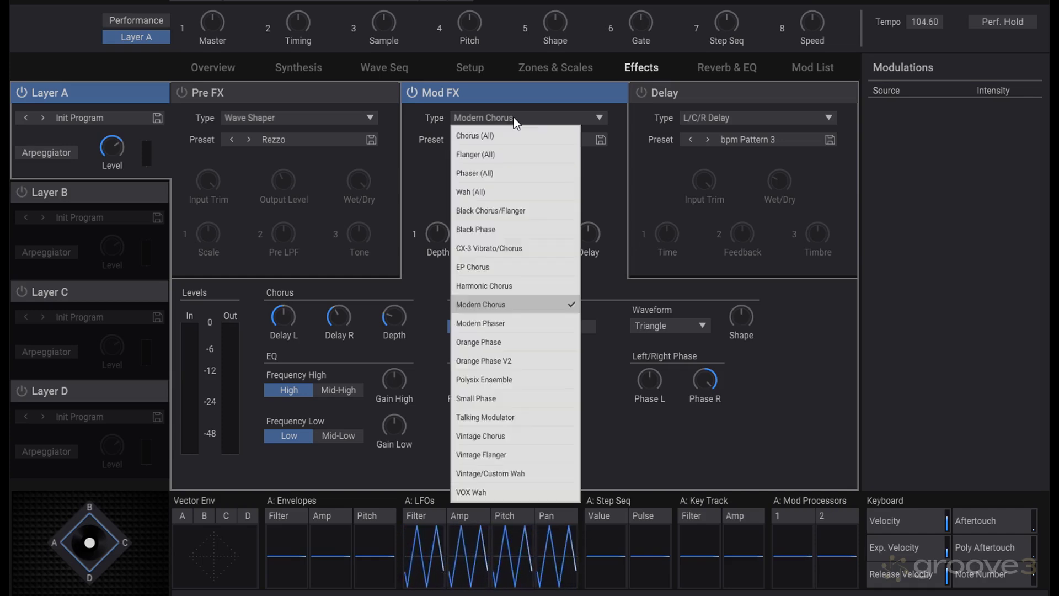
pyautogui.click(513, 130)
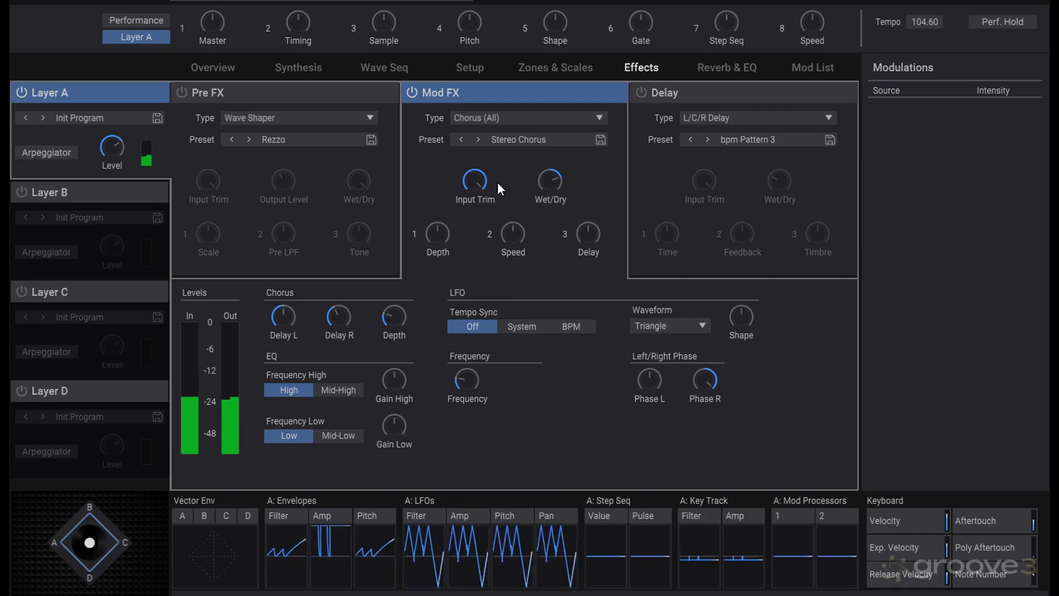
# - Step the Mod FX type past Flanger (All) to Phaser (All) and adjust its LFO frequency
pyautogui.scroll(-1, 518, 122)
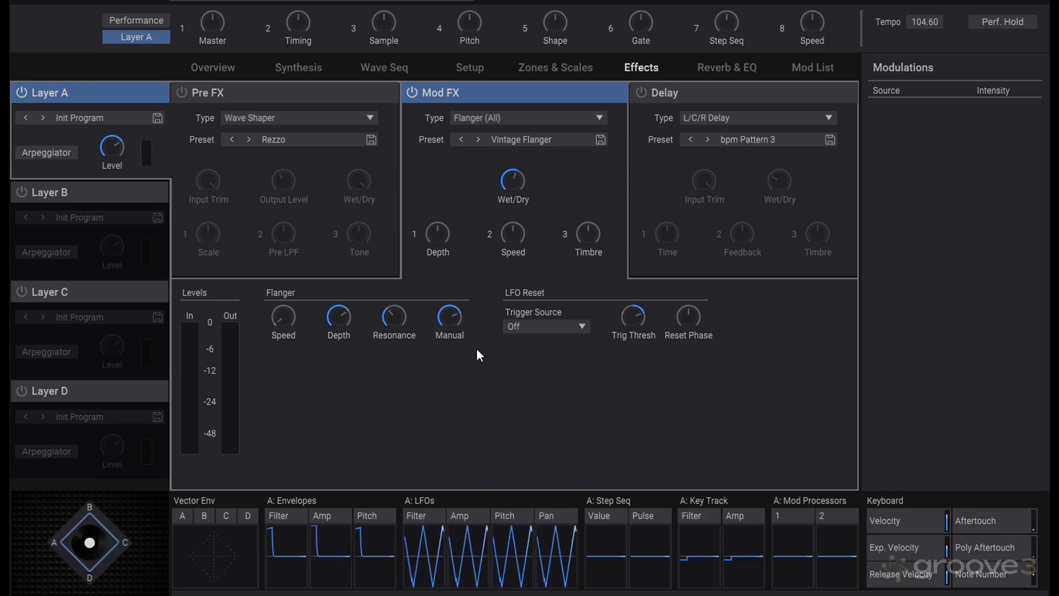
pyautogui.scroll(-1, 519, 125)
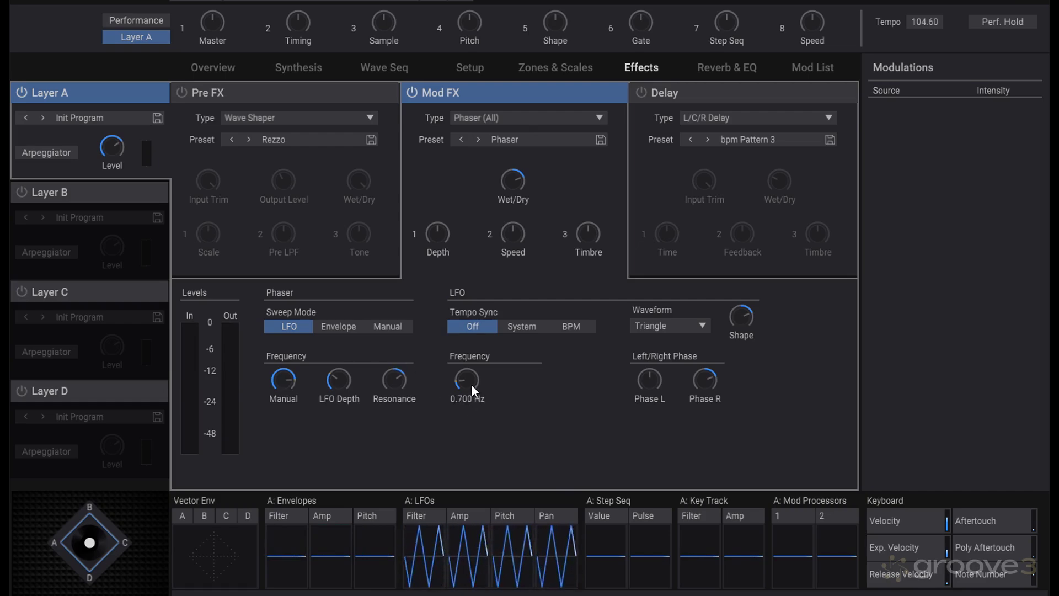
pyautogui.moveTo(471, 384)
pyautogui.mouseDown()
pyautogui.moveTo(474, 327)
pyautogui.moveTo(465, 385)
pyautogui.mouseUp()
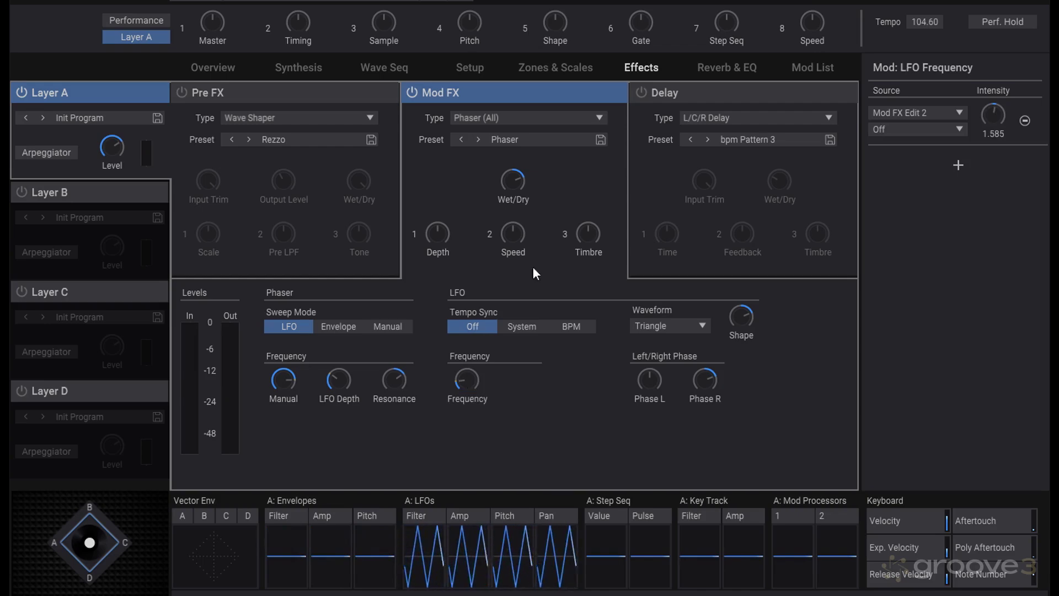
pyautogui.click(548, 116)
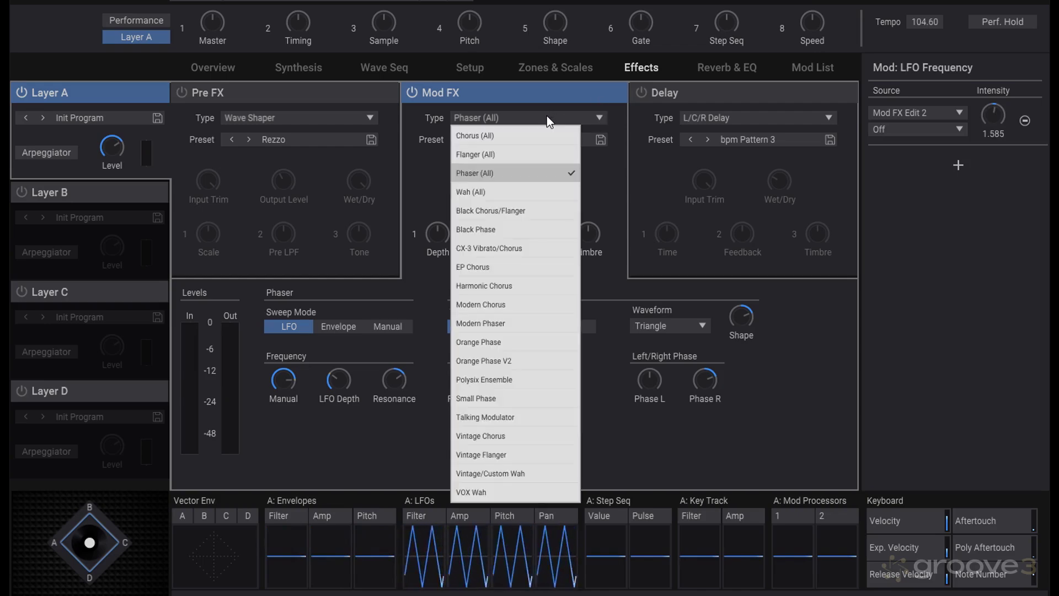
# - Set the Mod FX to Wah (All), try Manual sweep, then return to Auto-Wah
pyautogui.click(518, 196)
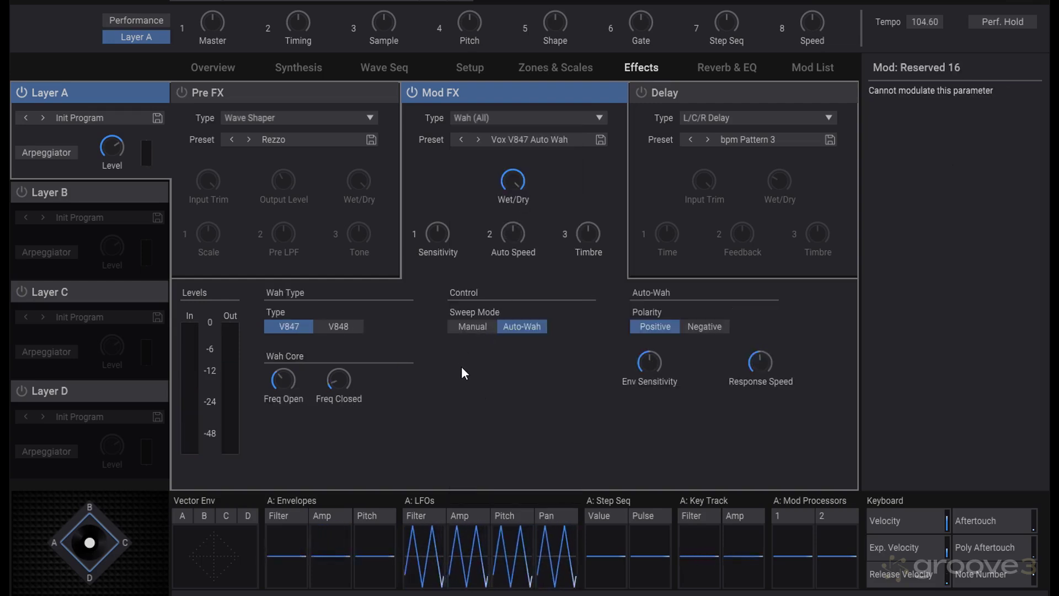
pyautogui.click(482, 328)
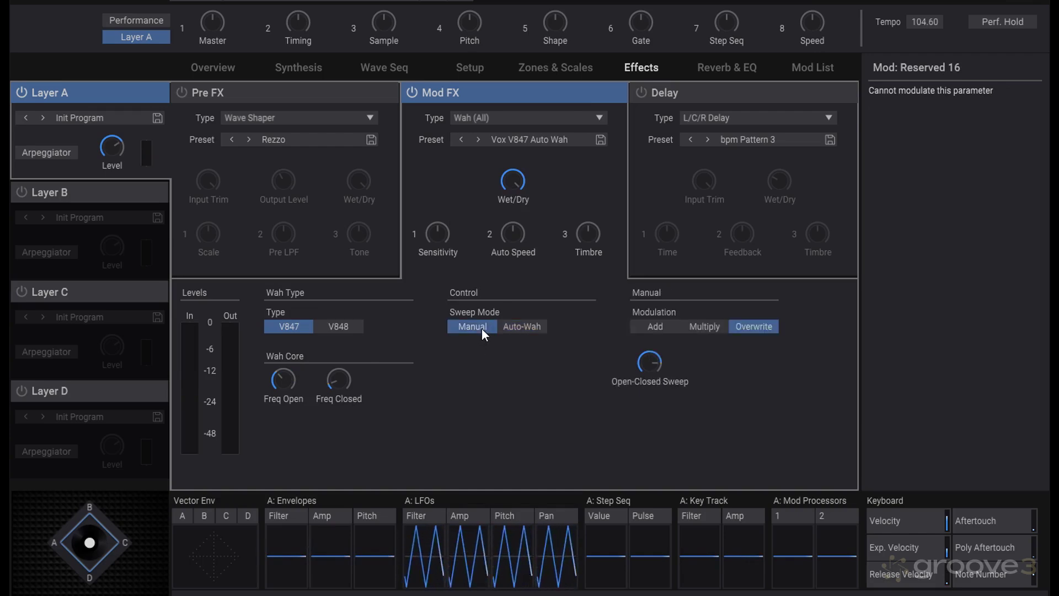
pyautogui.click(634, 368)
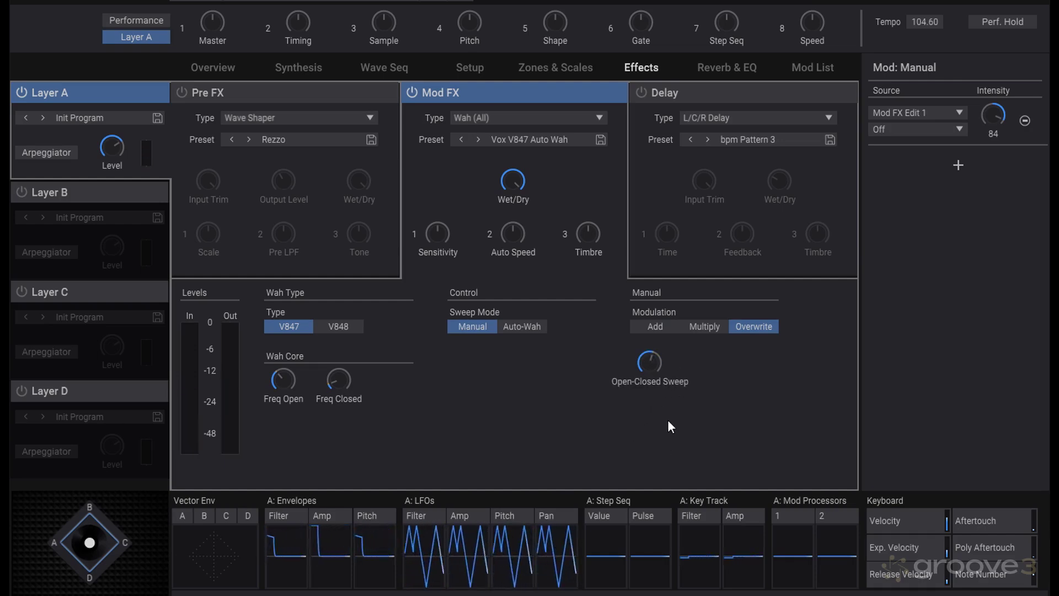
pyautogui.click(529, 325)
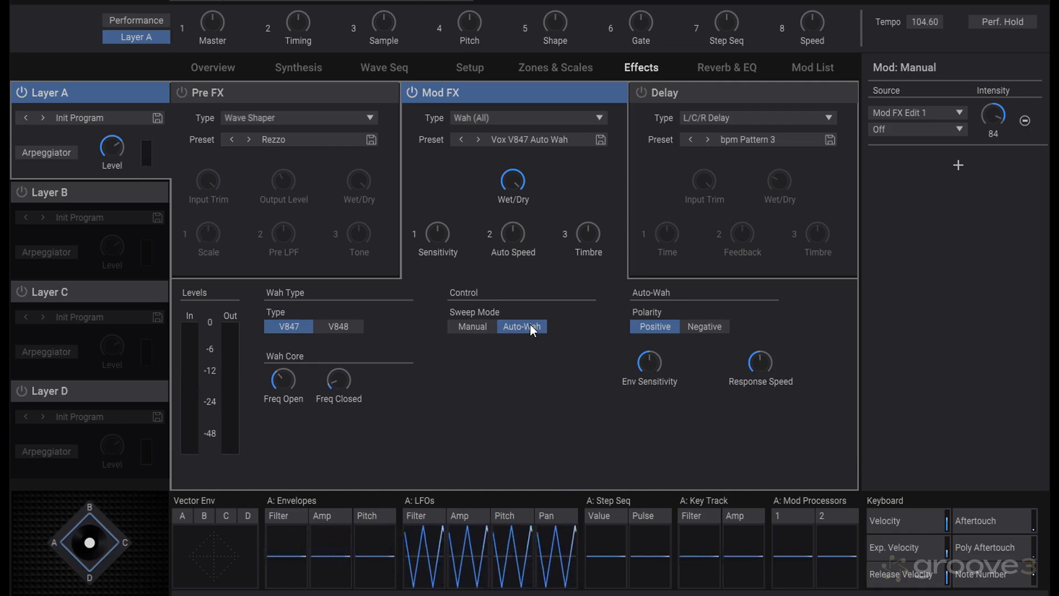
# - Set the Mod FX type to Black Chorus/Flanger and check its Speed and Intensity values
pyautogui.click(534, 118)
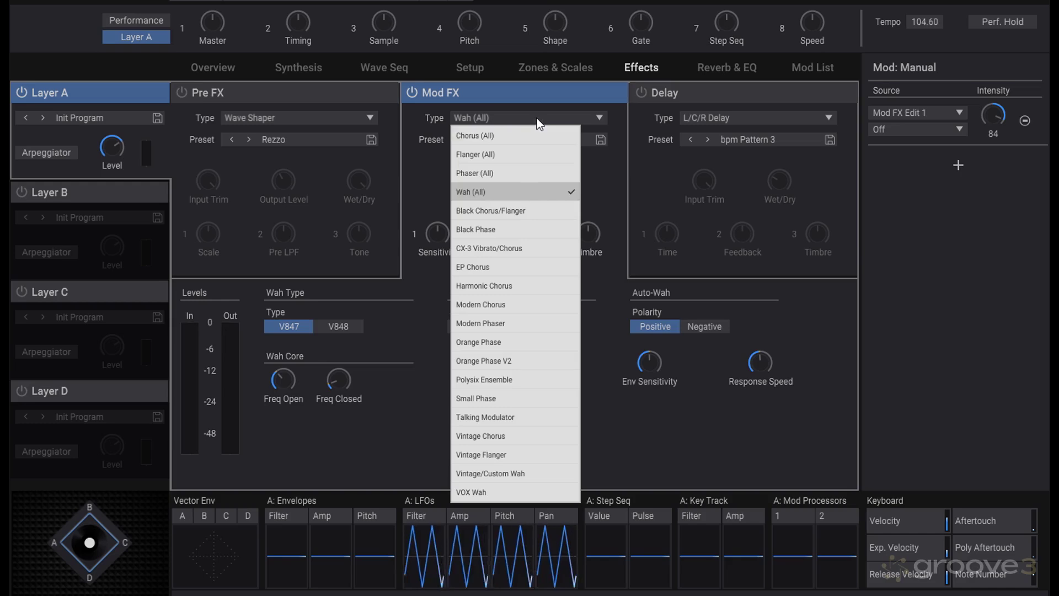
pyautogui.click(521, 209)
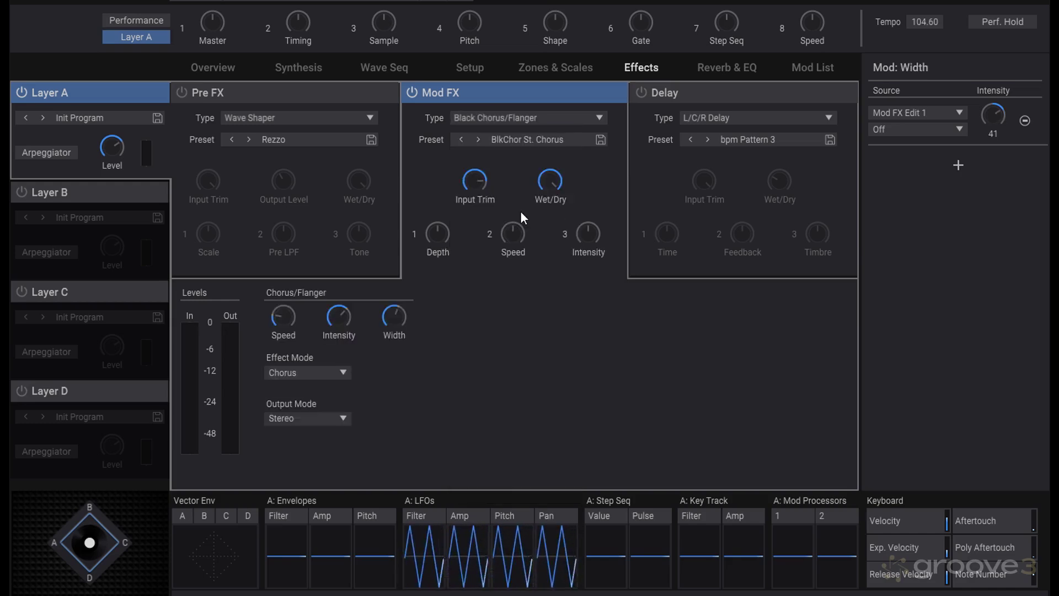
pyautogui.click(285, 309)
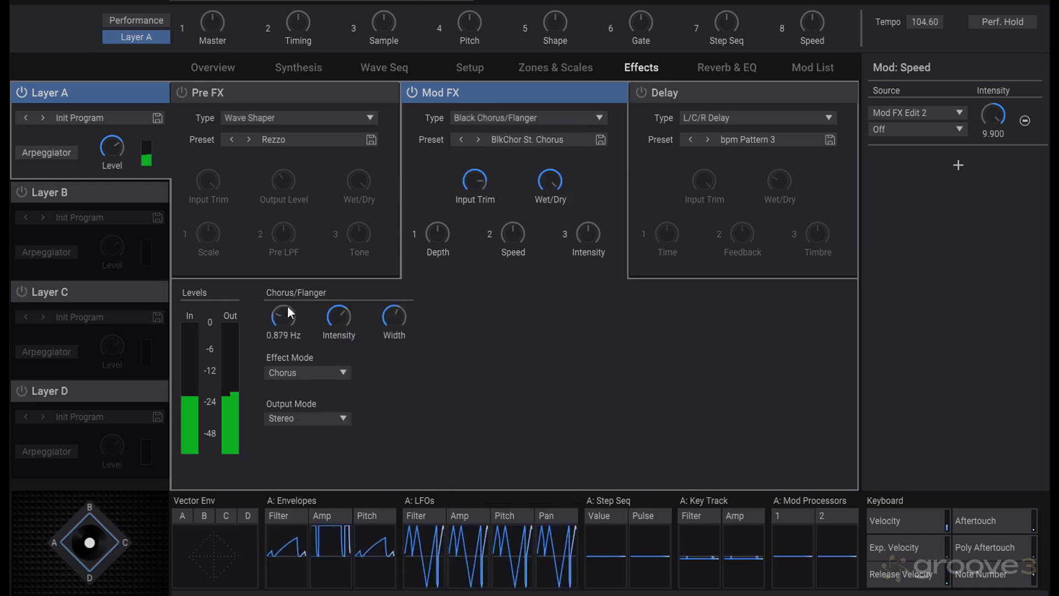
pyautogui.click(339, 316)
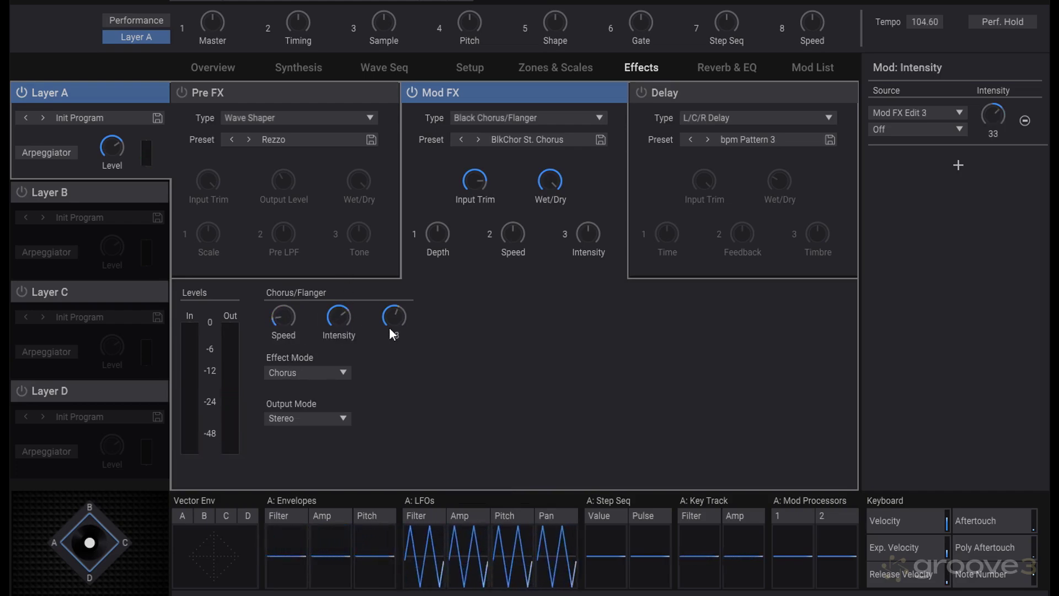
# - Scroll through the remaining Mod FX types, ending on VOX Wah with the Vox V847 Auto Wah preset
pyautogui.scroll(-1, 526, 117)
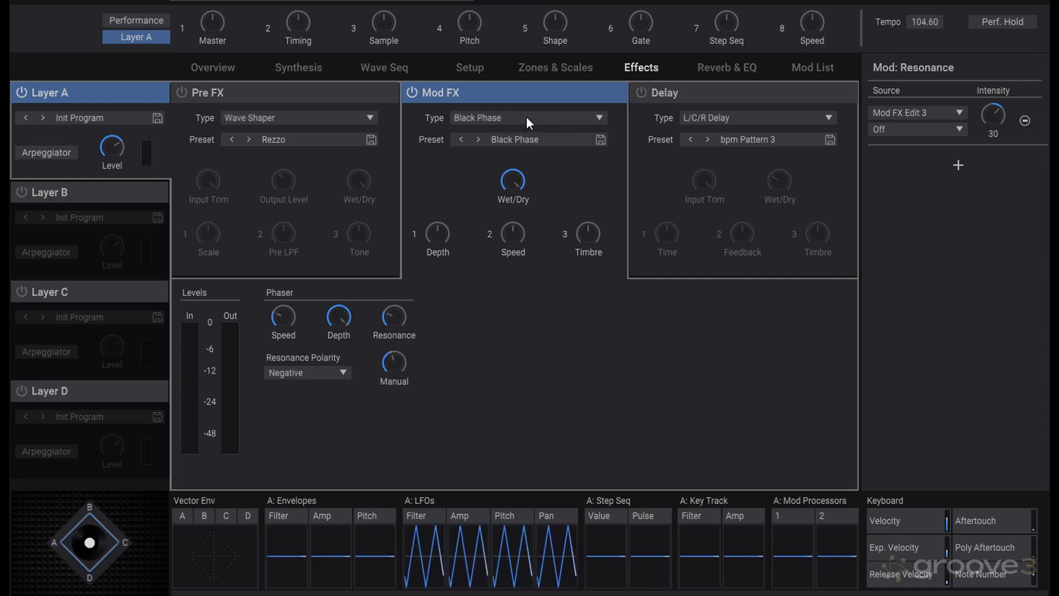
pyautogui.scroll(-1, 526, 117)
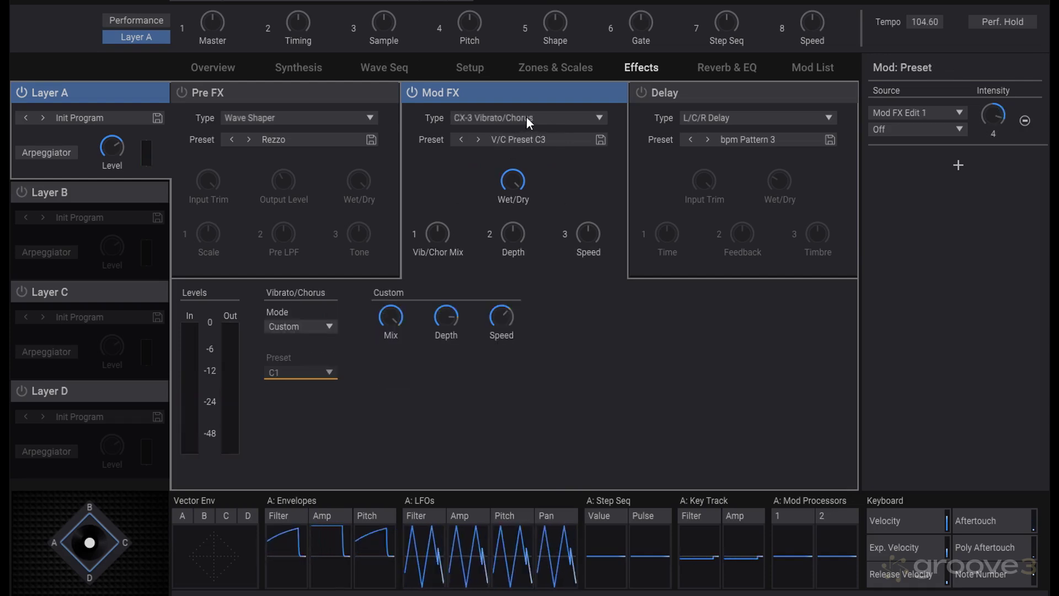
pyautogui.scroll(-1, 544, 117)
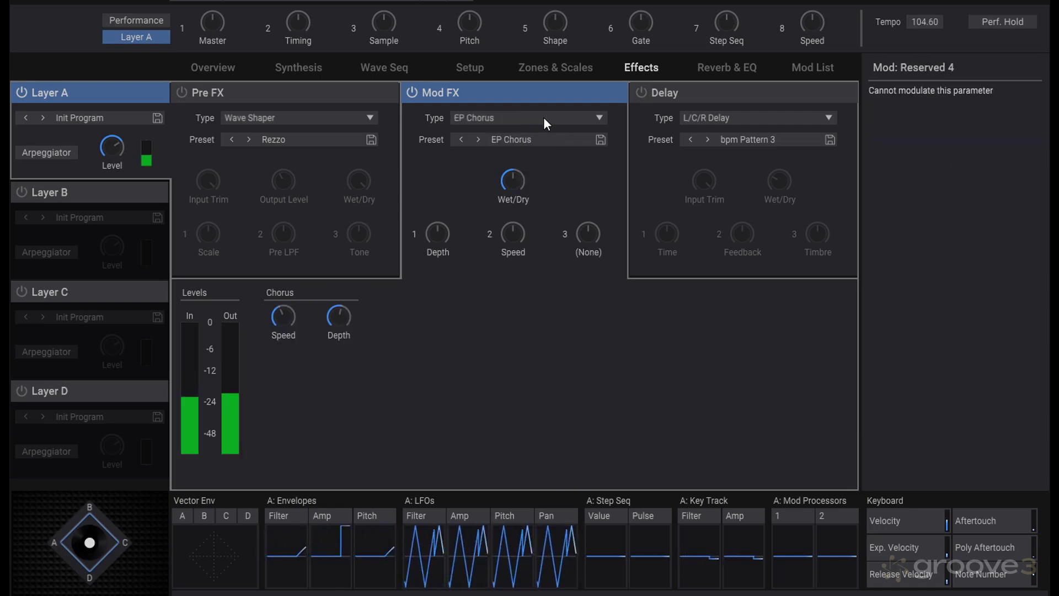
pyautogui.scroll(-1, 543, 116)
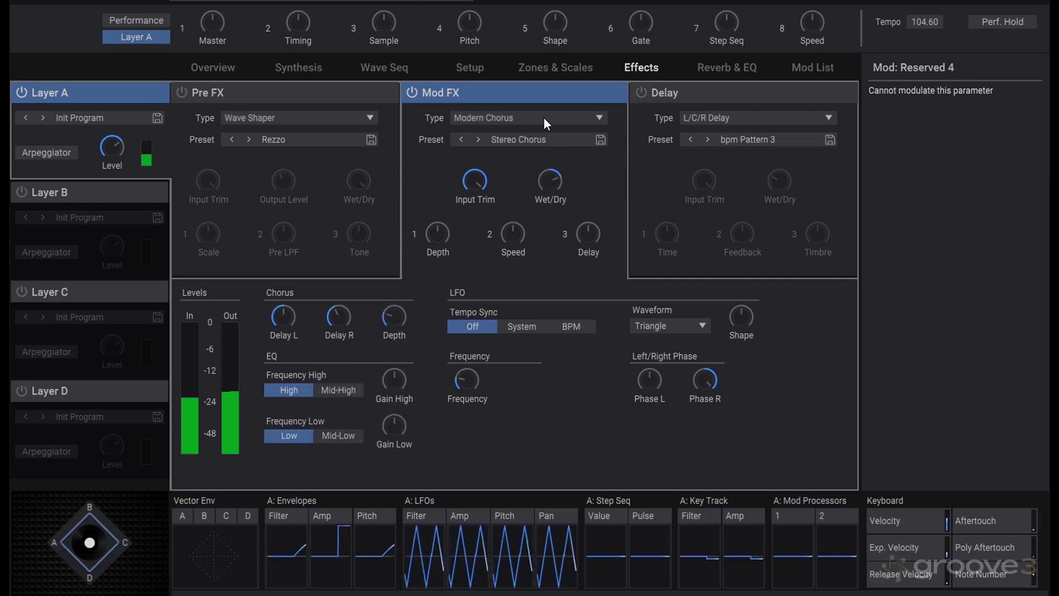
pyautogui.scroll(-1, 544, 117)
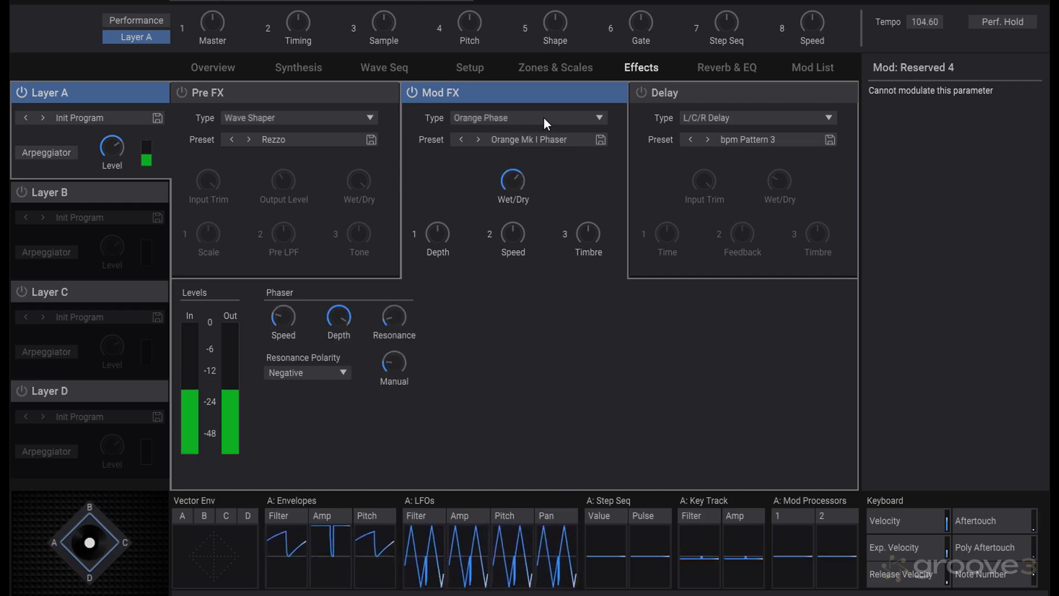
pyautogui.scroll(-1, 544, 117)
pyautogui.scroll(-1, 543, 117)
pyautogui.scroll(-1, 543, 117)
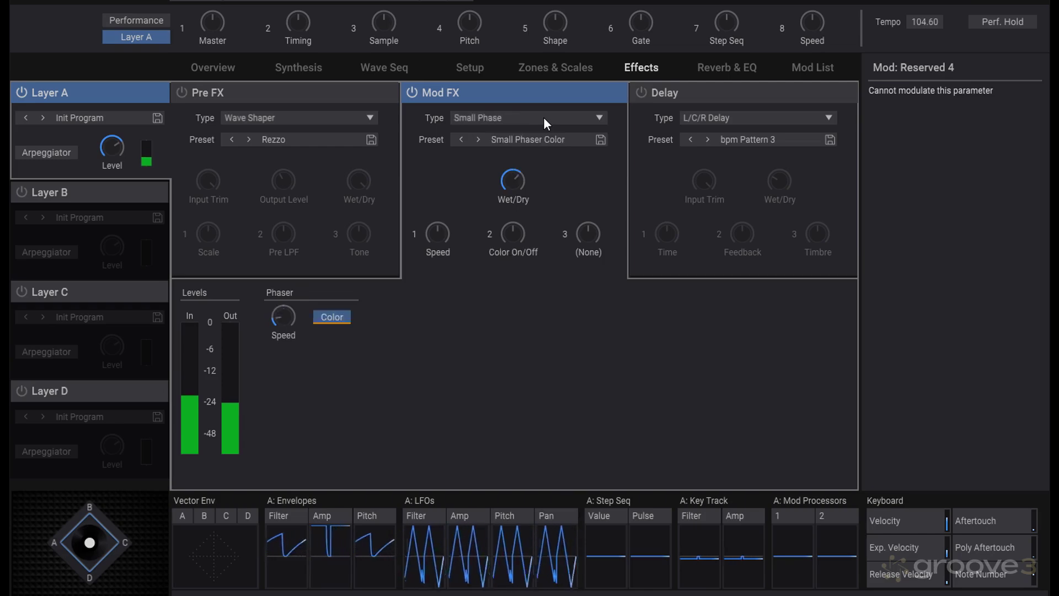
pyautogui.scroll(-1, 544, 117)
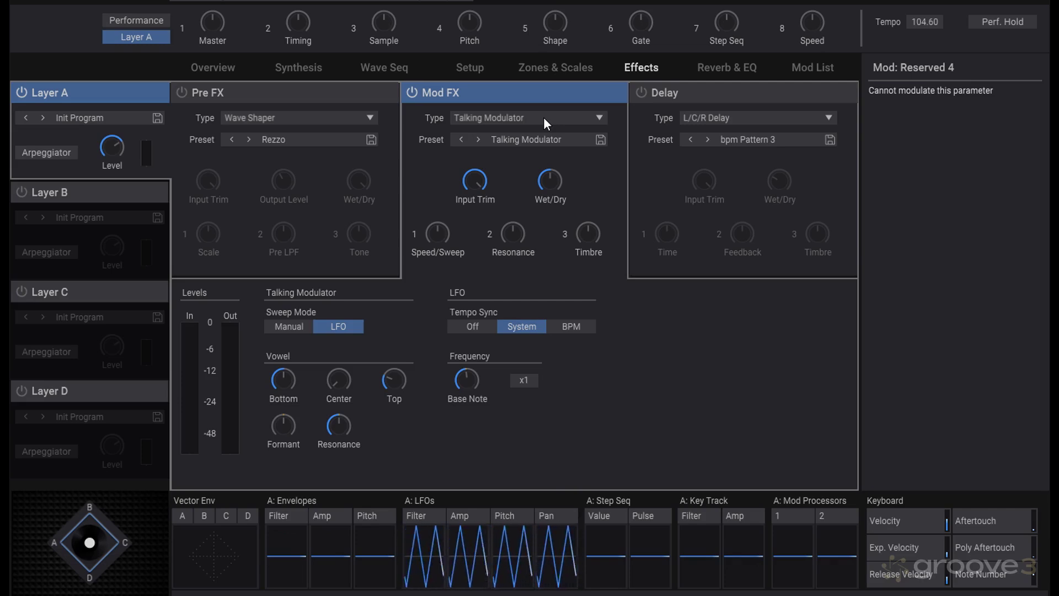
pyautogui.scroll(-1, 544, 117)
pyautogui.scroll(-1, 544, 117)
pyautogui.scroll(-1, 544, 117)
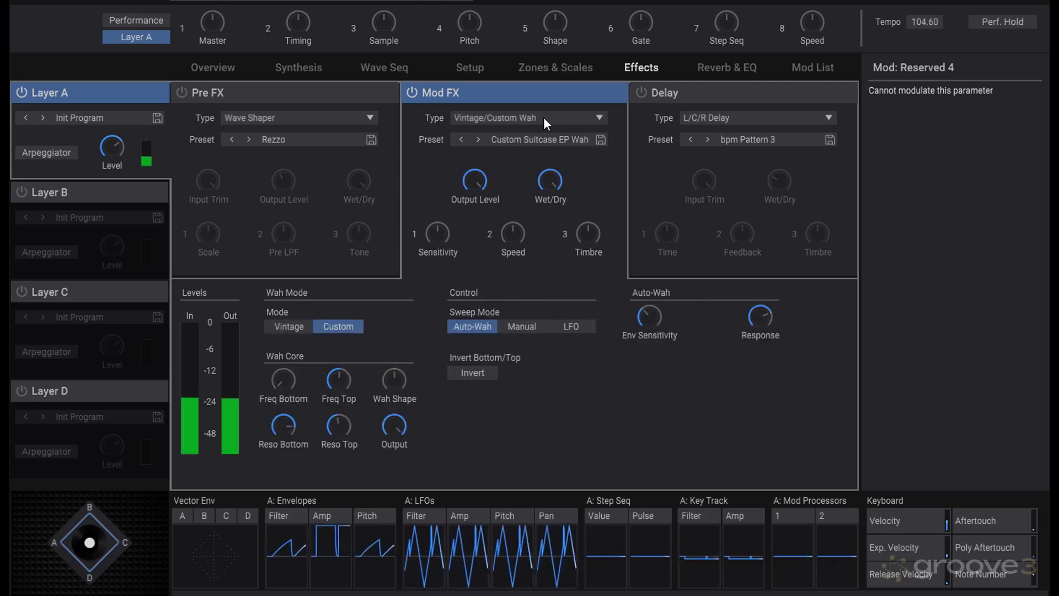
pyautogui.scroll(-1, 544, 117)
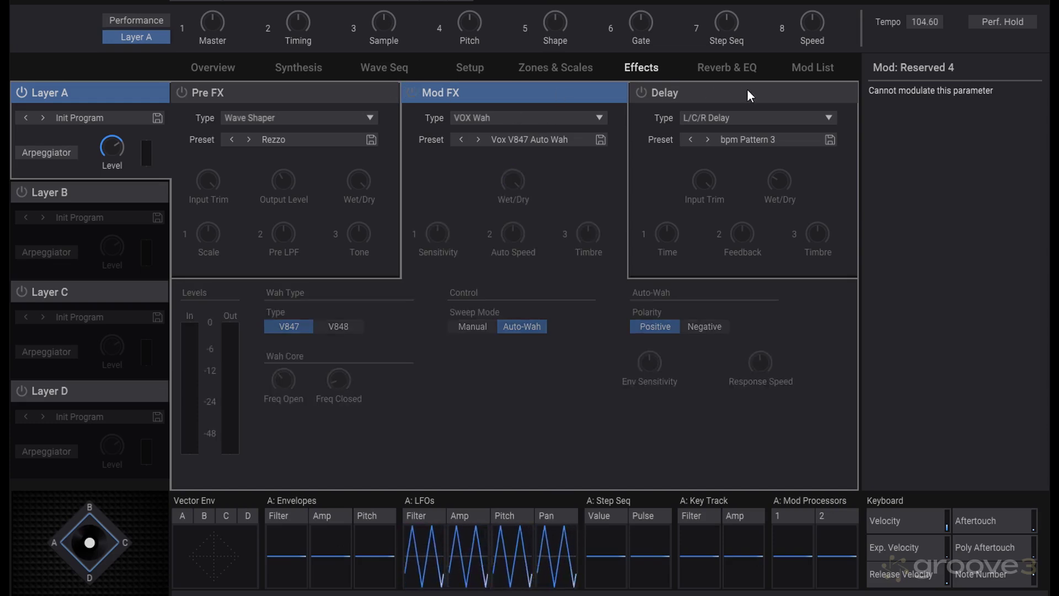
# - Show the Delay settings, choose Delay (All), and scroll on to the next delay type
pyautogui.click(657, 93)
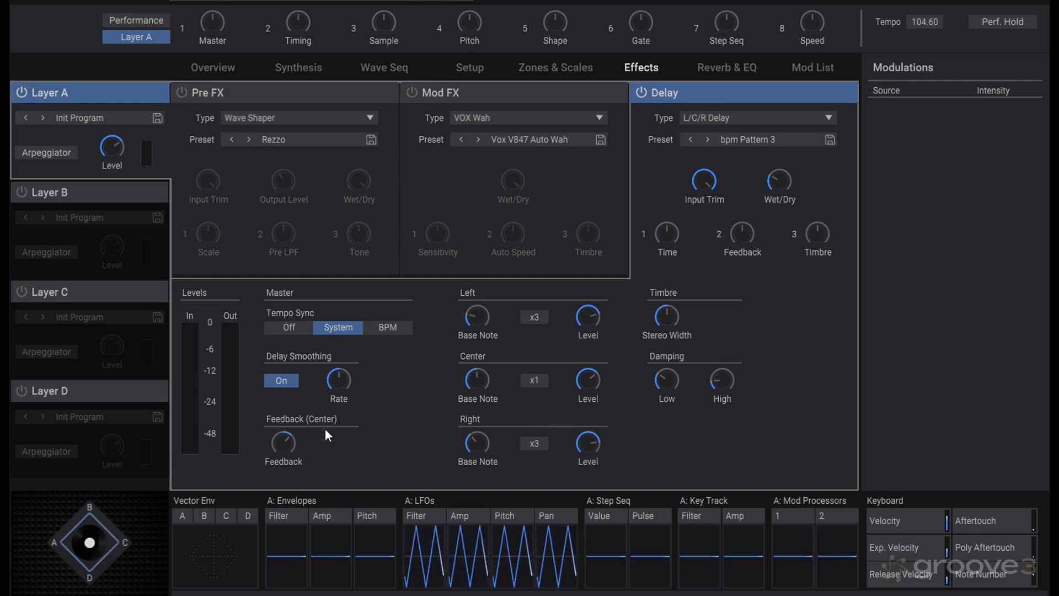
pyautogui.click(750, 118)
pyautogui.click(749, 129)
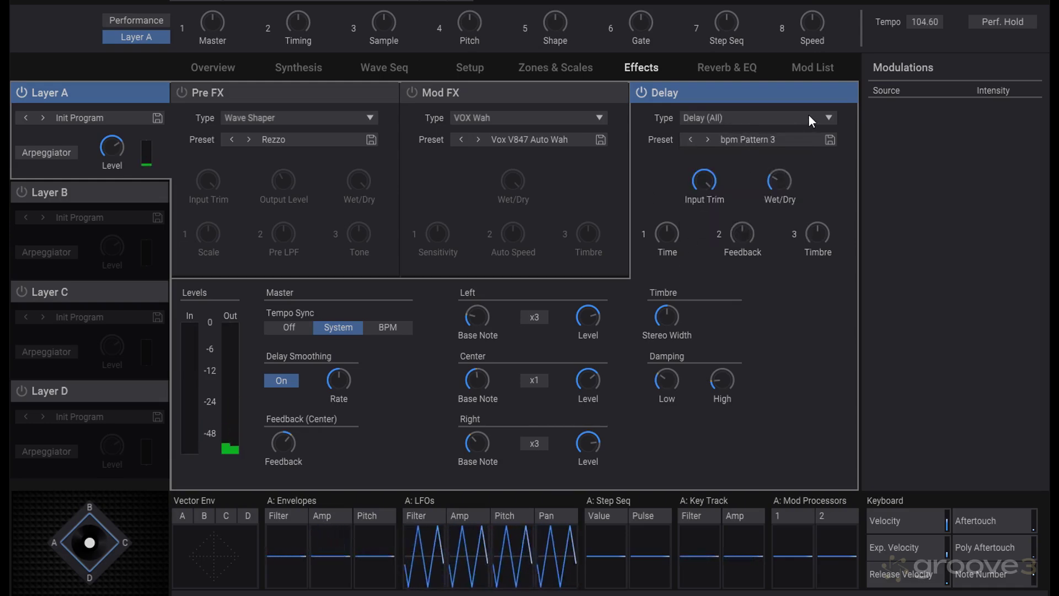
pyautogui.scroll(-2, 808, 114)
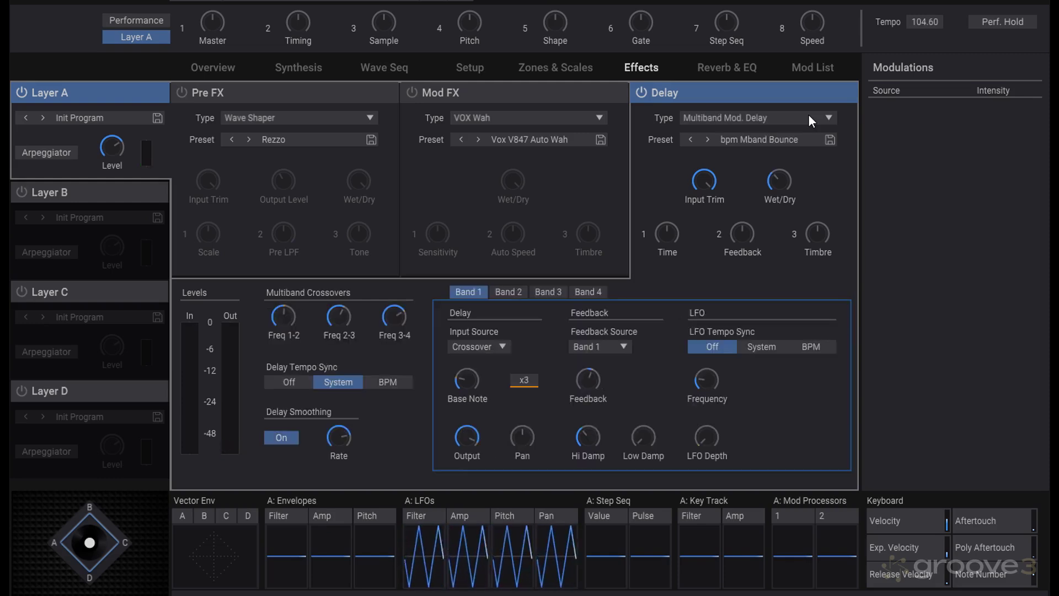
# - Review the Band 2–4 delay settings, then scroll to Reverse Delay with the Ambient Reverse preset
pyautogui.click(510, 292)
pyautogui.click(551, 291)
pyautogui.click(580, 290)
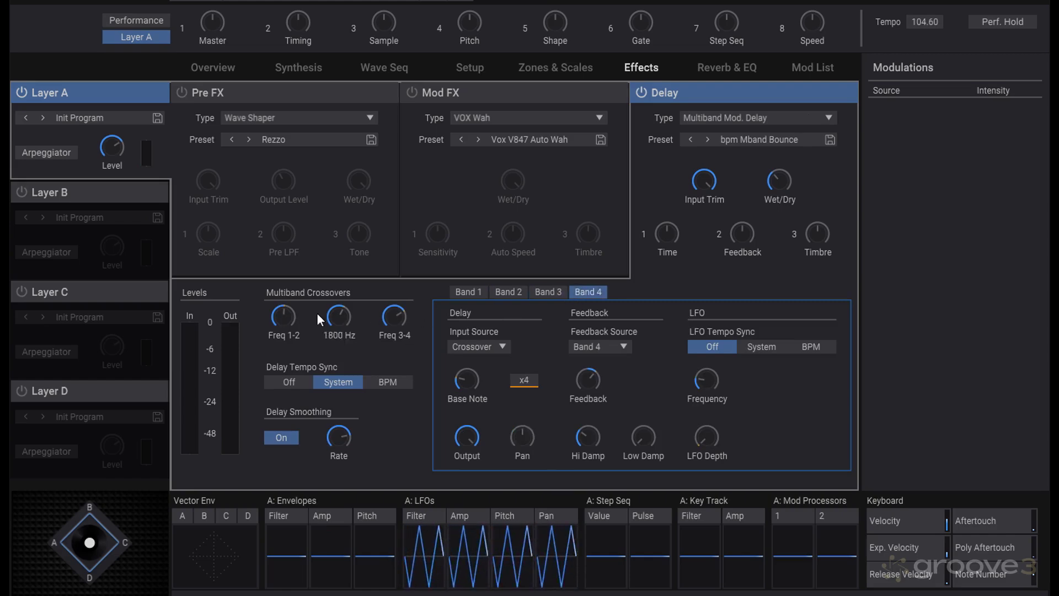
pyautogui.moveTo(282, 316)
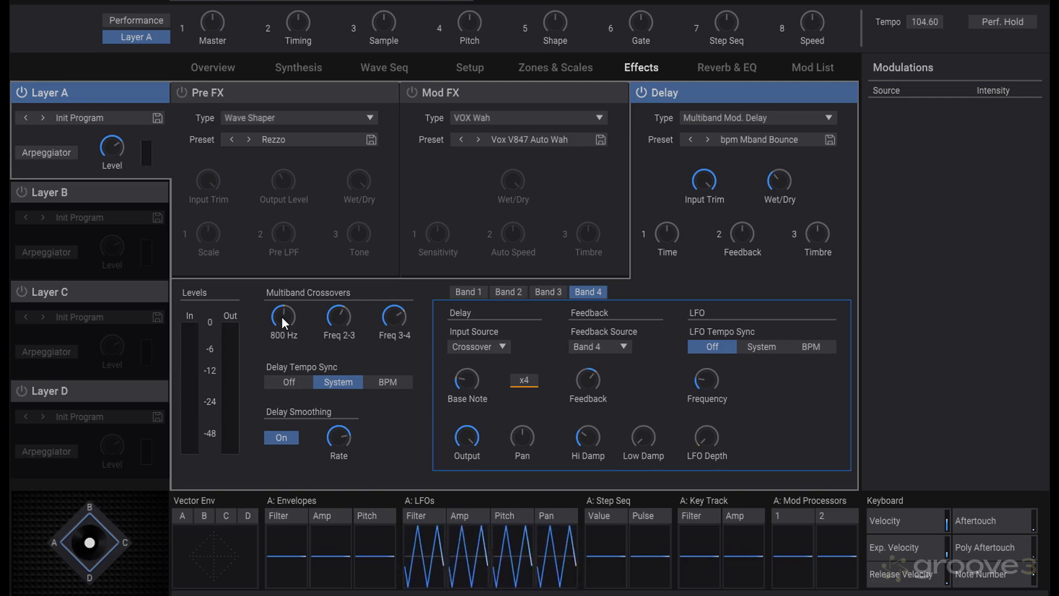
pyautogui.scroll(-1, 788, 117)
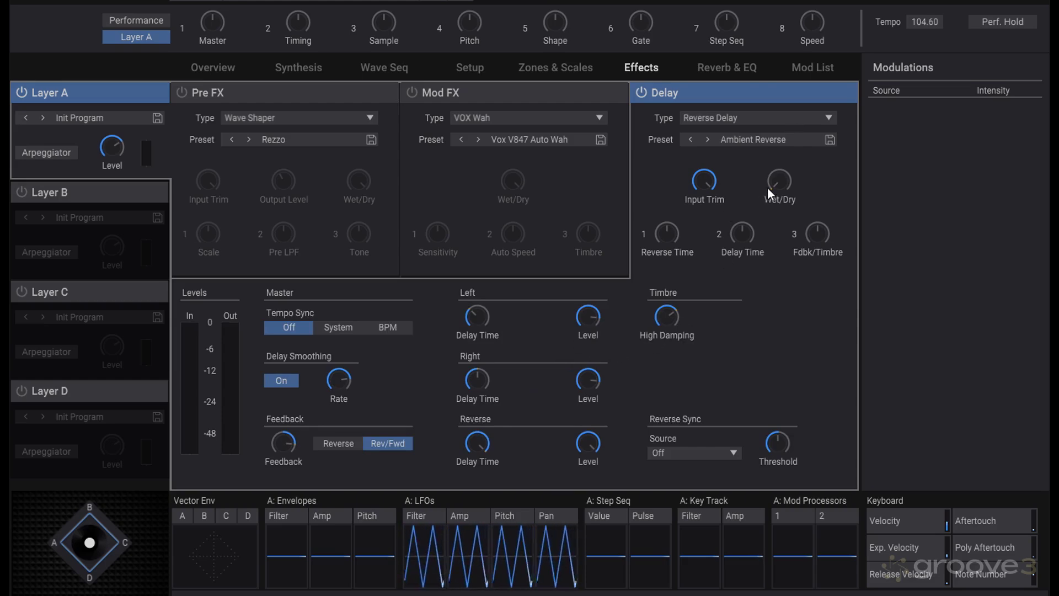
# - Raise the delay wet/dry mix and choose Tape Echo, loading the bpm Tape 1-Head preset
pyautogui.moveTo(770, 191); pyautogui.dragTo(783, 142)
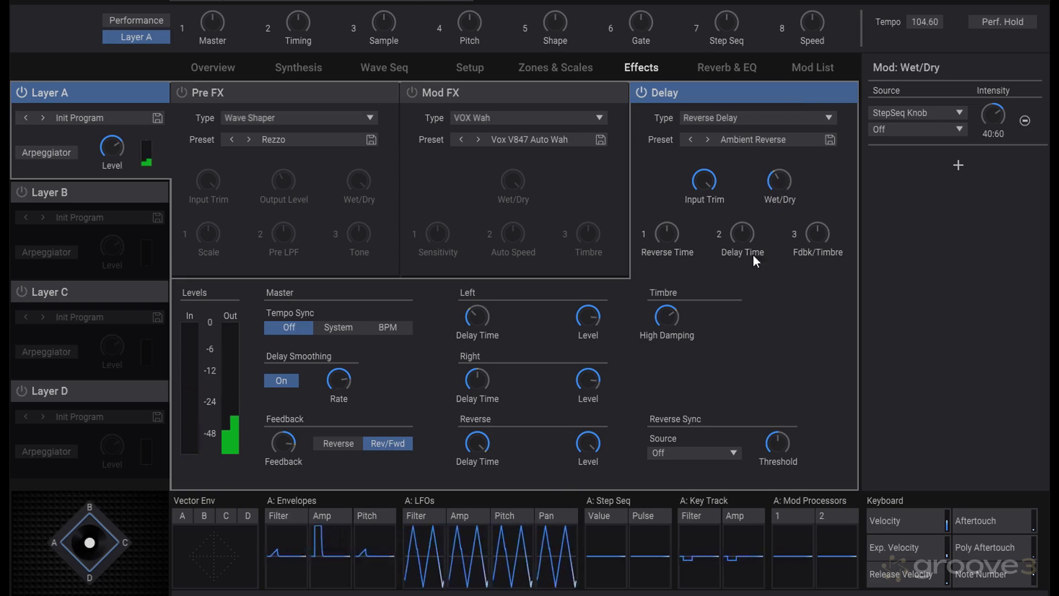
pyautogui.moveTo(783, 175)
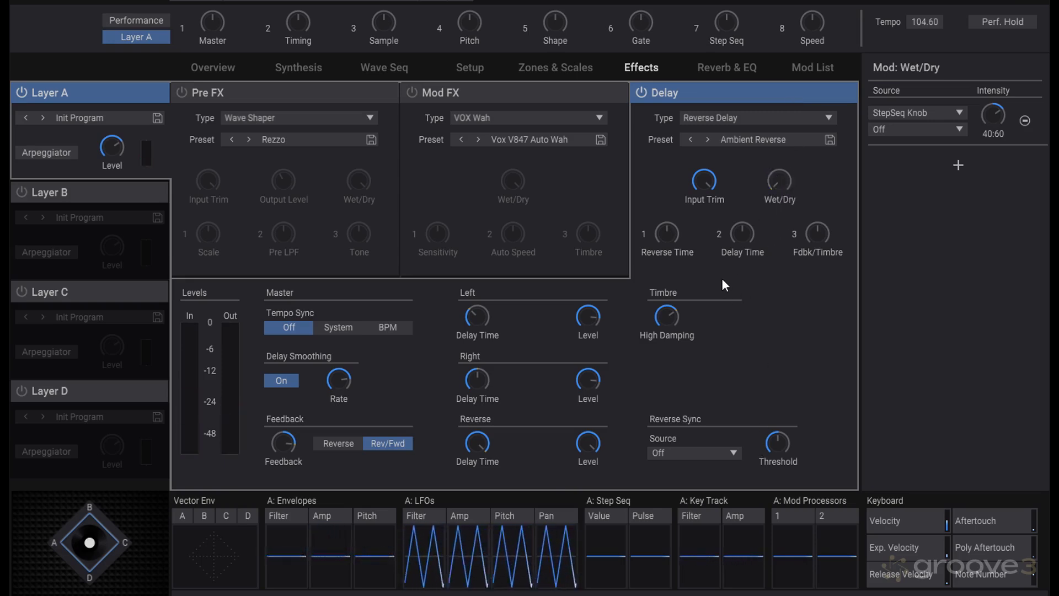
pyautogui.scroll(2, 757, 117)
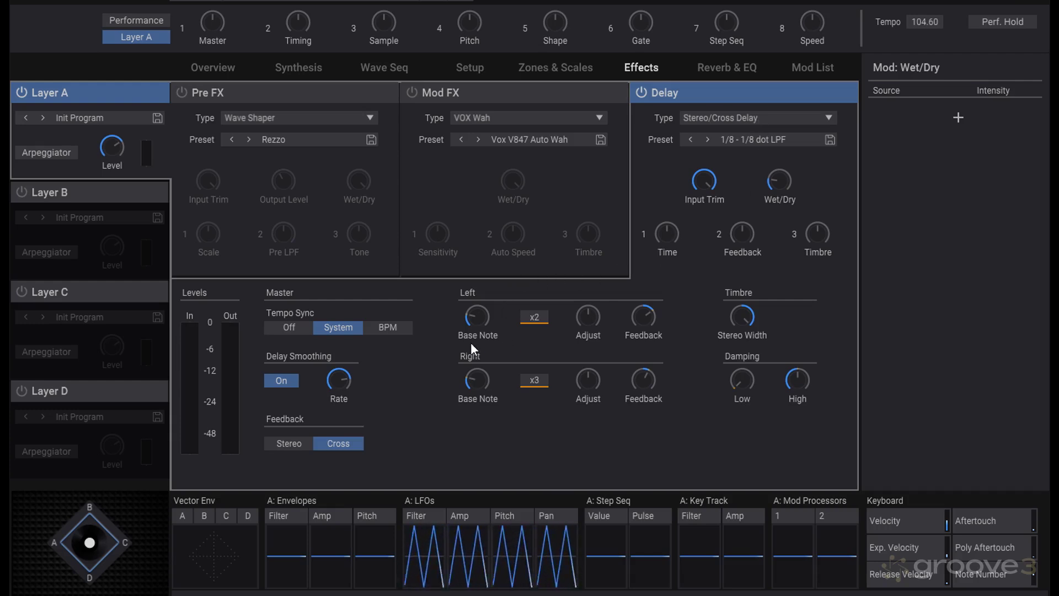
pyautogui.click(797, 120)
pyautogui.click(749, 232)
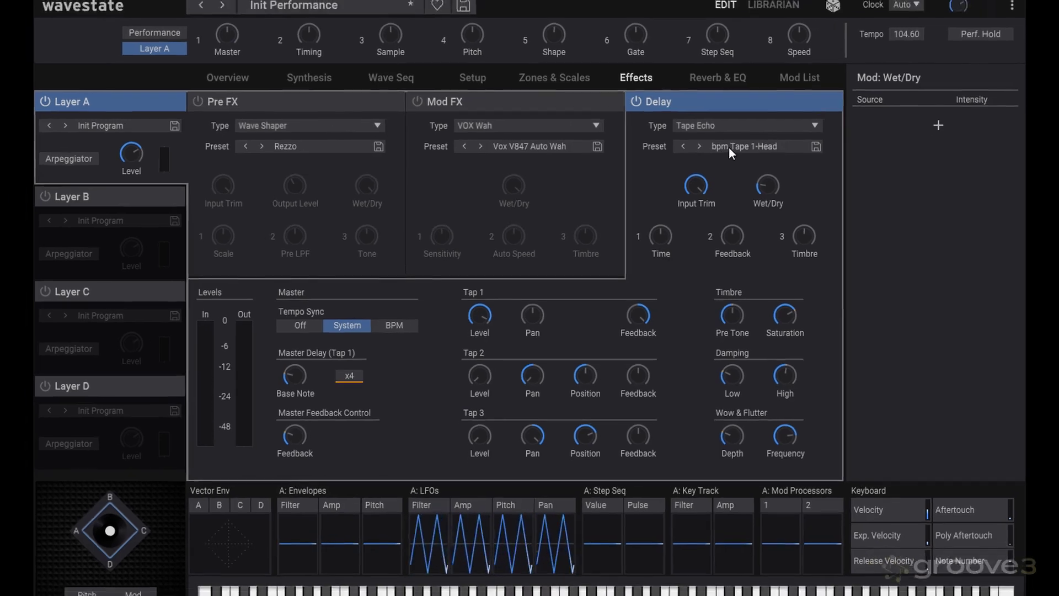
pyautogui.click(739, 139)
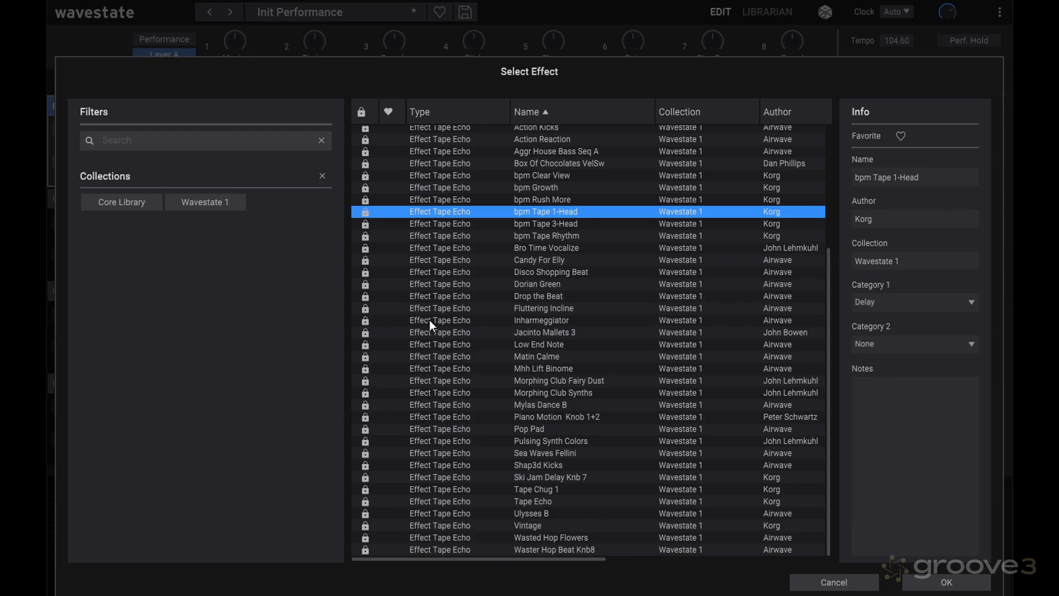
pyautogui.scroll(5, 469, 320)
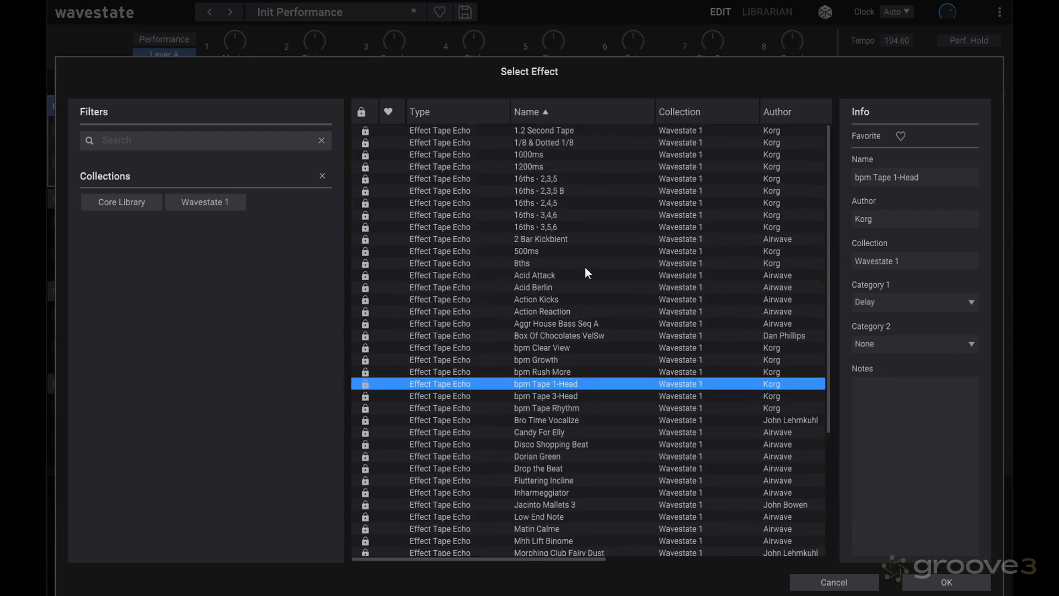
pyautogui.click(811, 582)
pyautogui.click(532, 98)
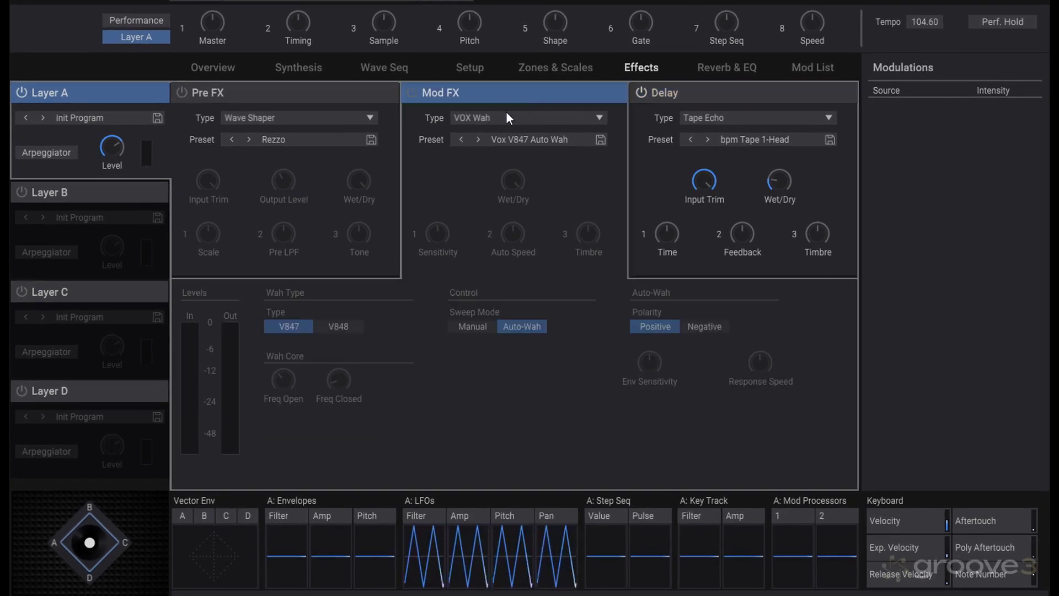
pyautogui.click(505, 113)
pyautogui.click(505, 113)
pyautogui.click(507, 139)
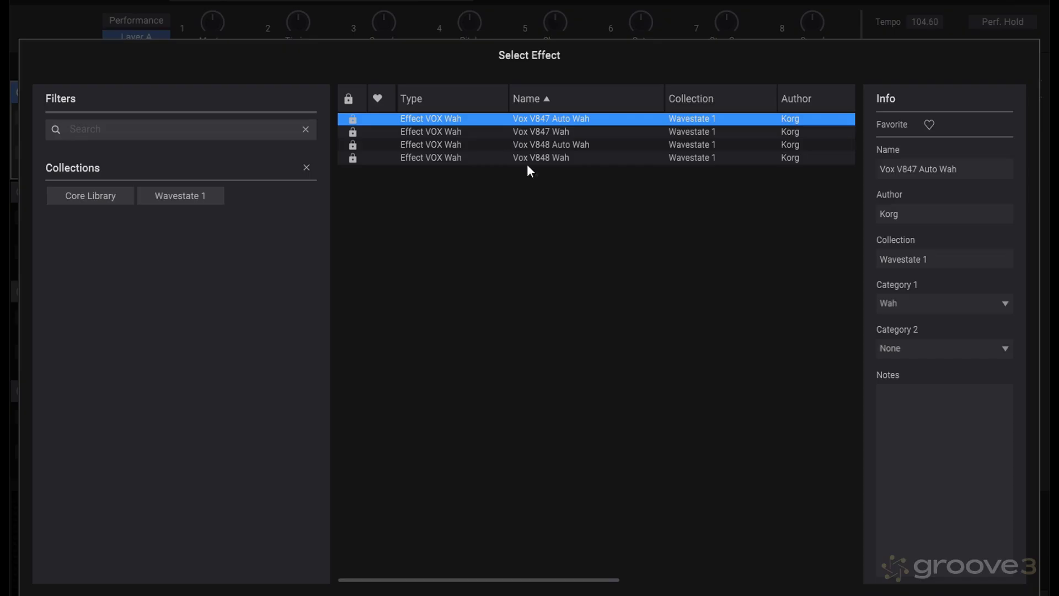
pyautogui.press('Return')
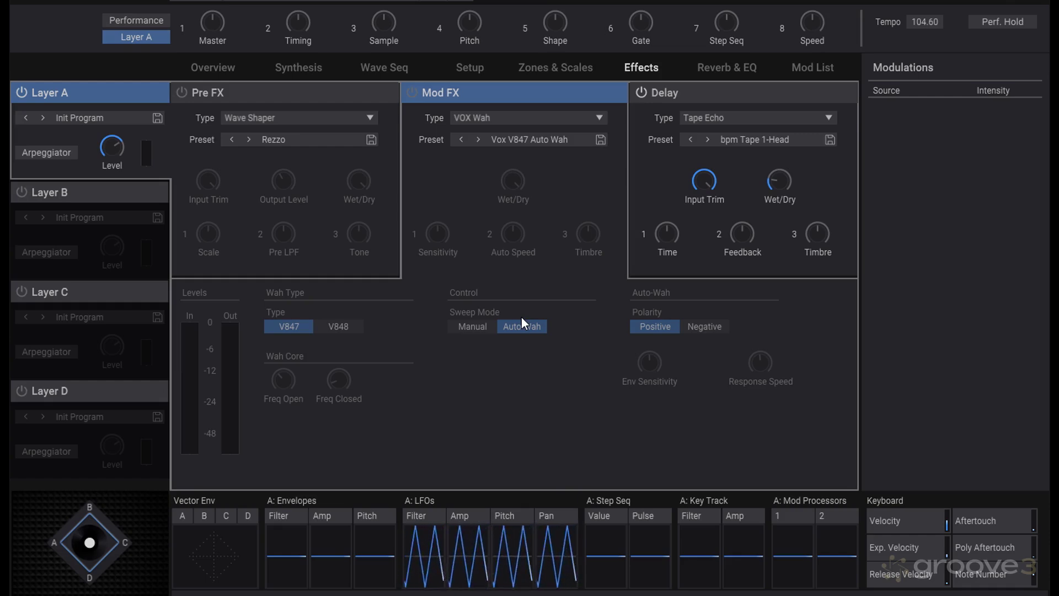
pyautogui.click(643, 95)
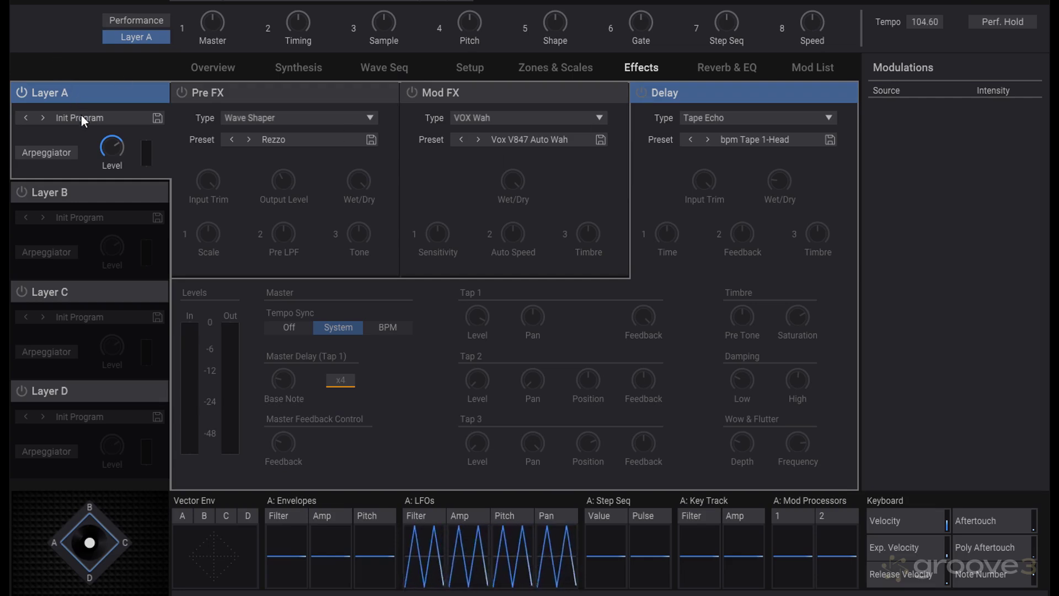
# - Select Layer B, go to the Reverb & EQ page, and turn on the Master Reverb
pyautogui.click(16, 191)
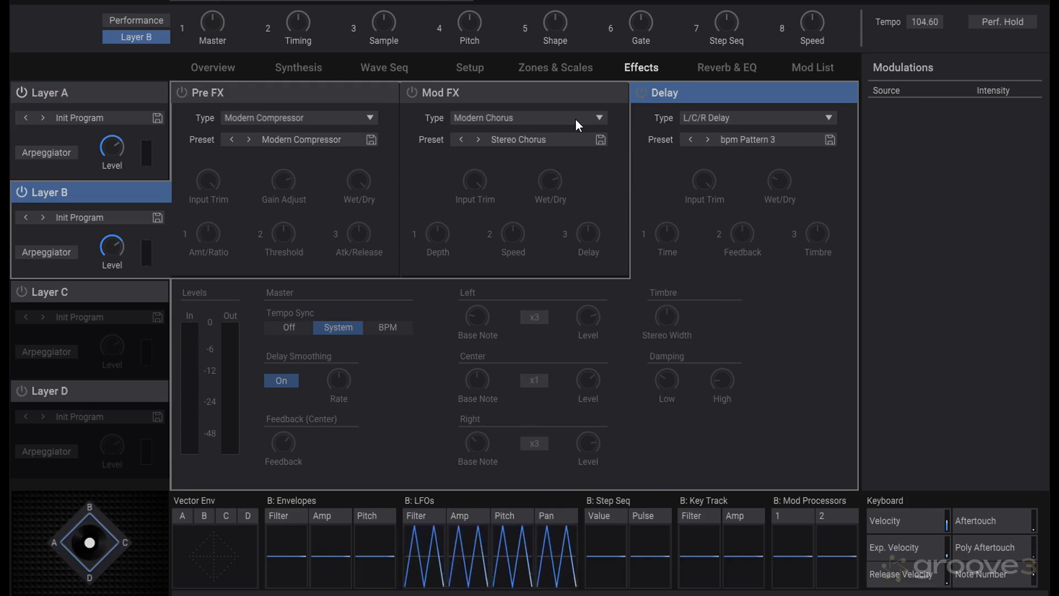
pyautogui.click(726, 72)
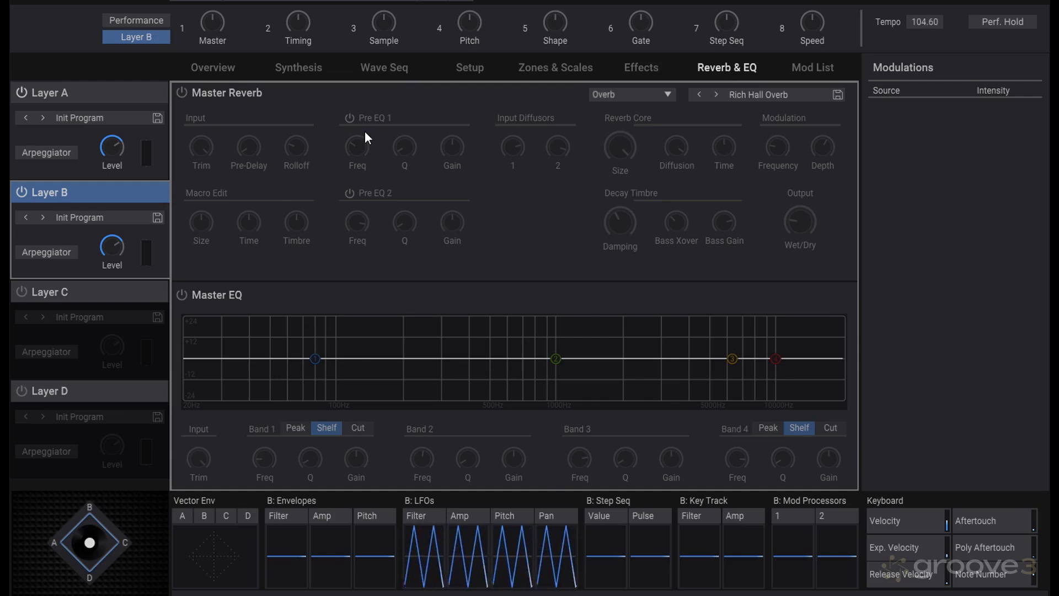
pyautogui.click(137, 90)
pyautogui.click(125, 191)
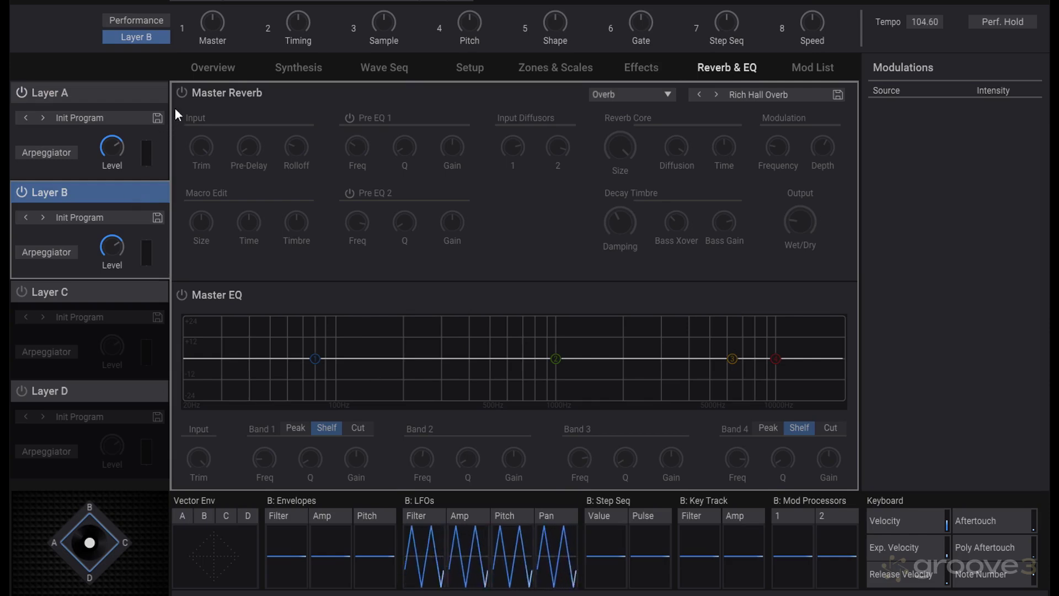
pyautogui.click(181, 92)
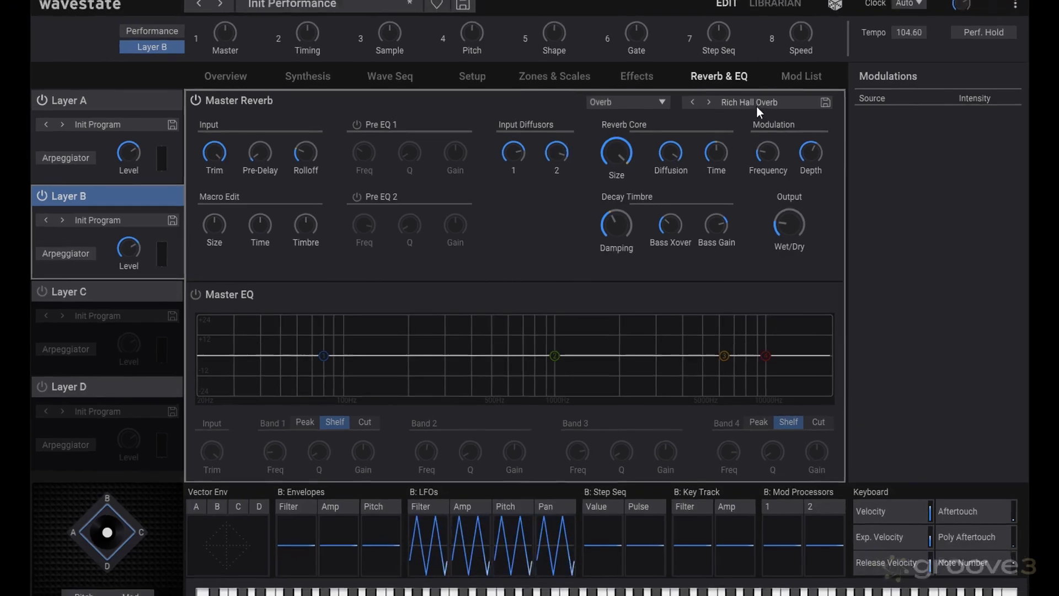
# - Glance at the reverb preset browser, then set the reverb type to Reverb (All) with Reverse Reflections
pyautogui.click(758, 94)
pyautogui.click(834, 582)
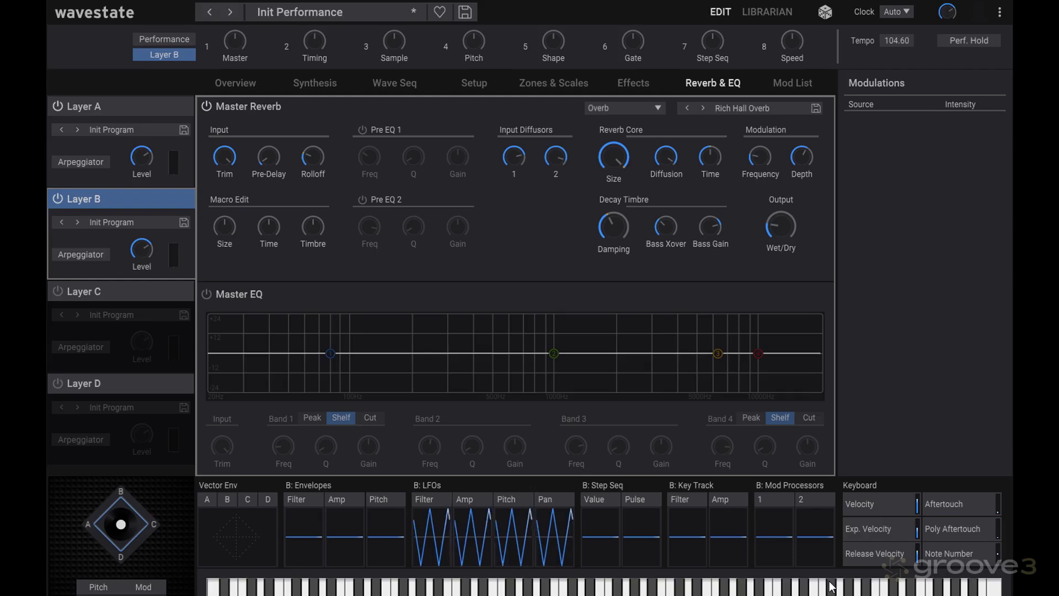
pyautogui.click(617, 108)
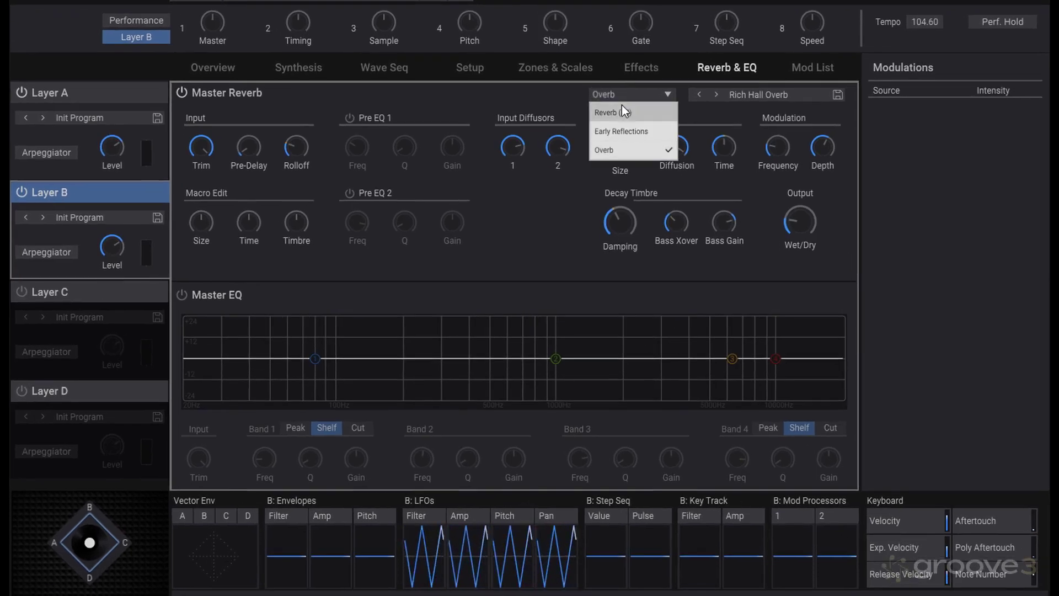
pyautogui.click(622, 108)
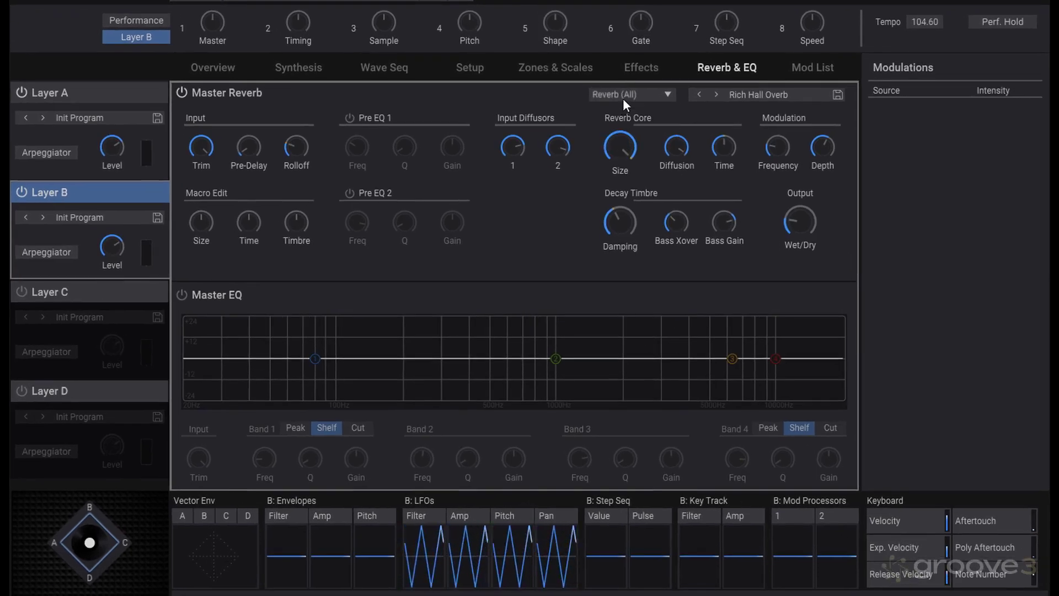
pyautogui.scroll(-2, 632, 98)
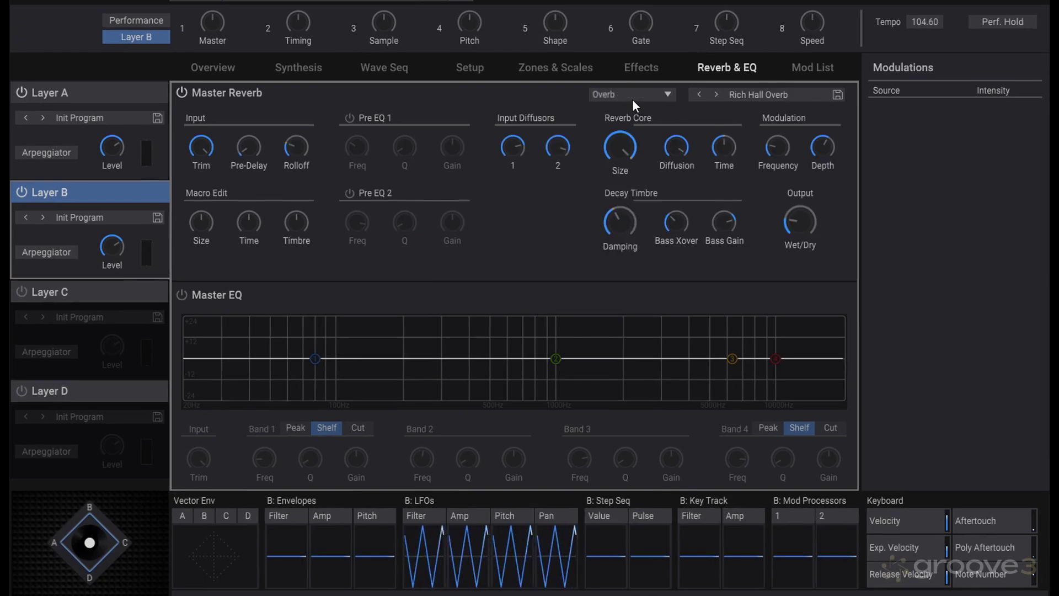
pyautogui.scroll(2, 632, 98)
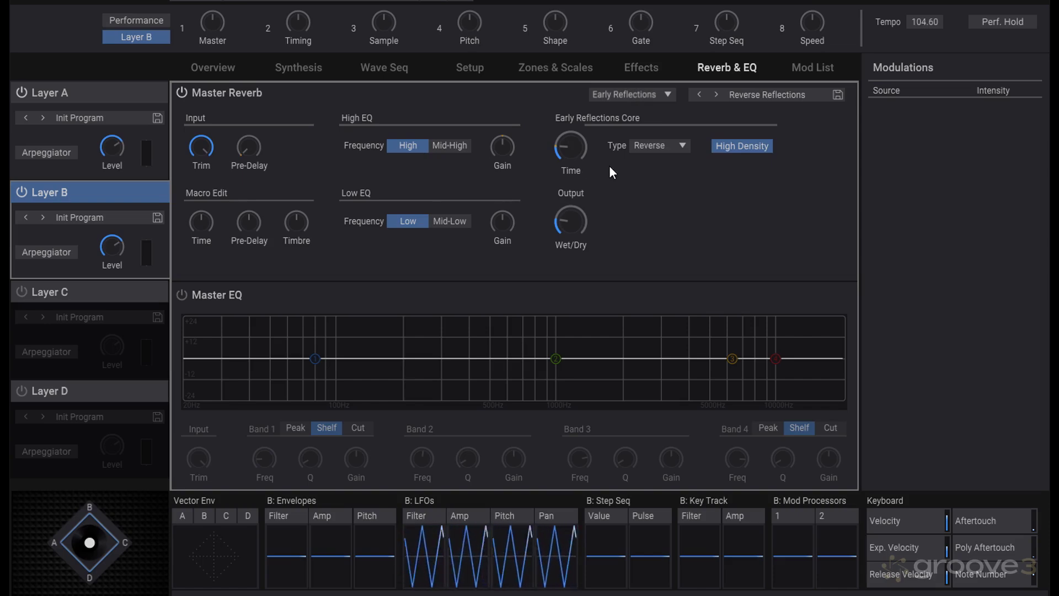
pyautogui.click(629, 96)
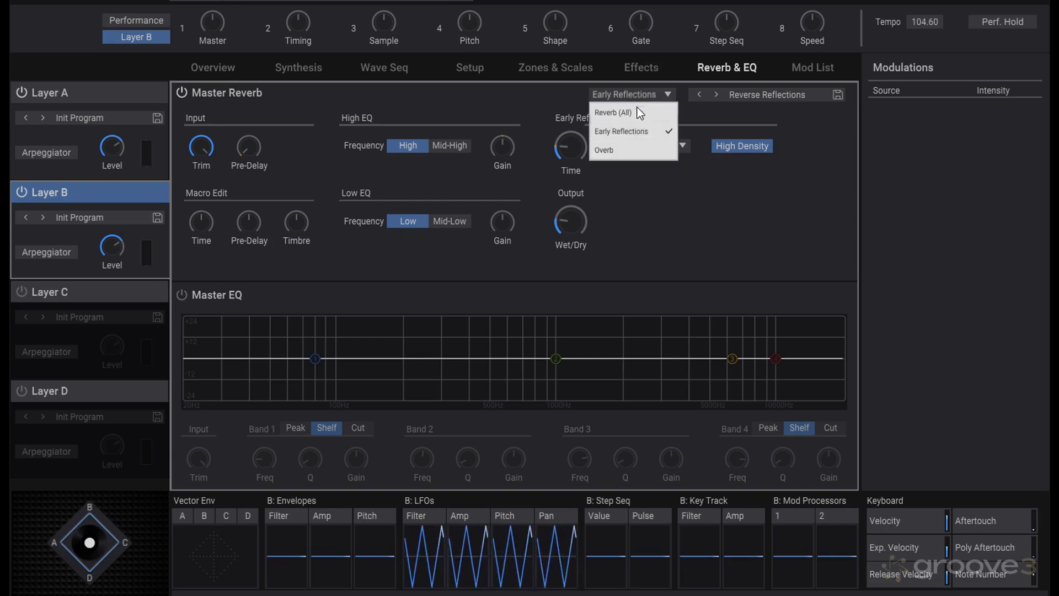
pyautogui.click(637, 109)
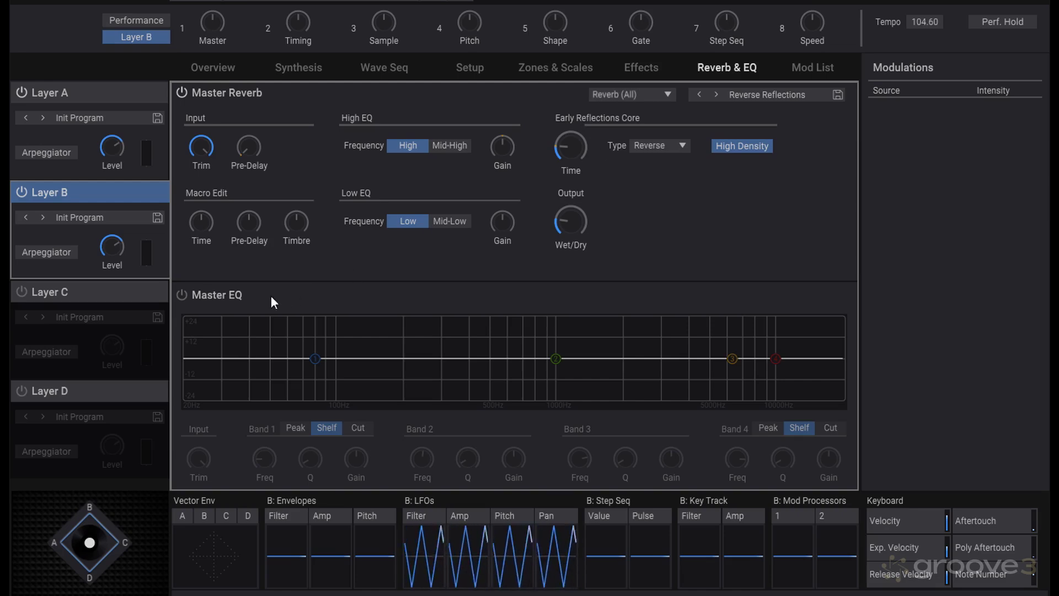
# - Turn on the Master EQ and make band 1 a low cut
pyautogui.click(184, 294)
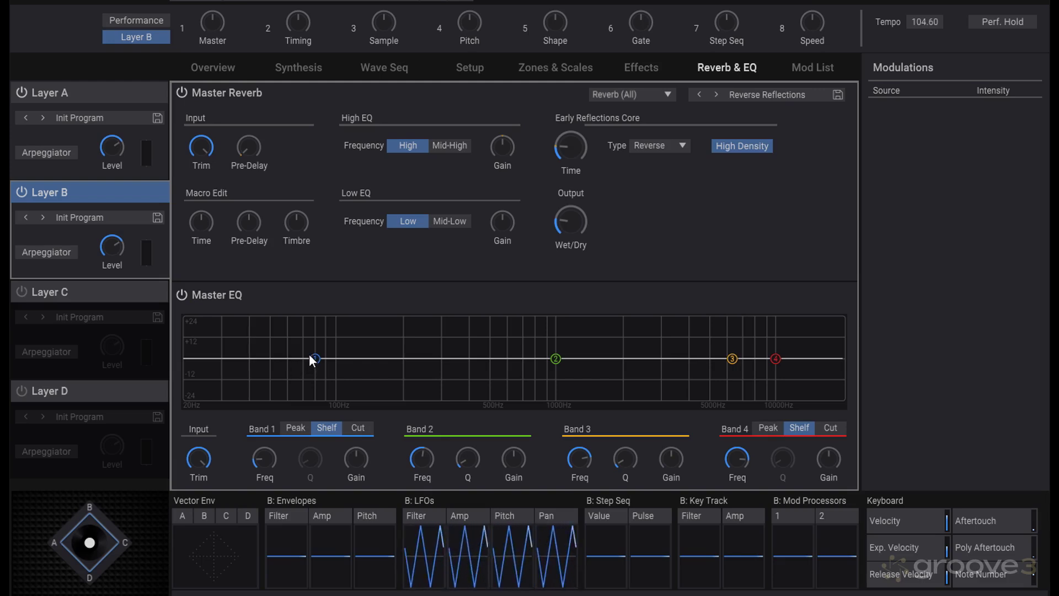
pyautogui.moveTo(319, 360); pyautogui.dragTo(280, 388)
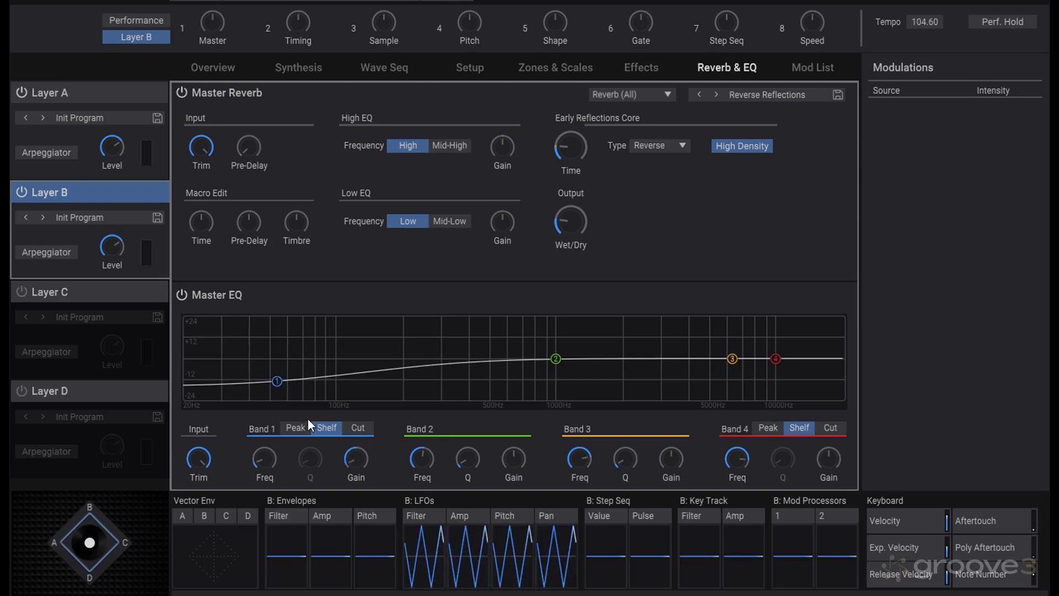
pyautogui.click(294, 427)
pyautogui.click(349, 424)
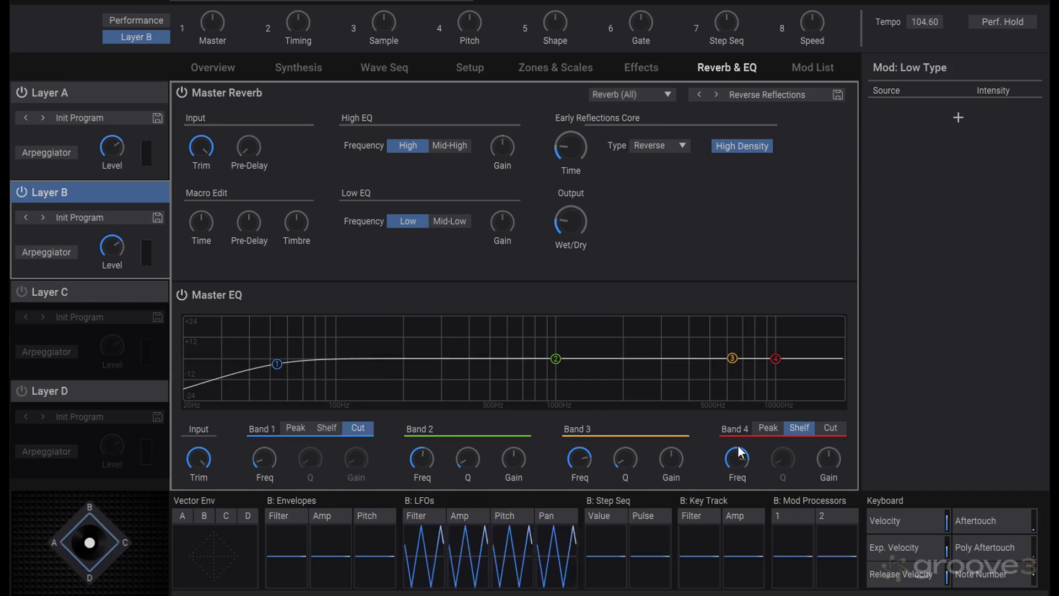
# - Make band 4 a high cut and boost band 2 at 2890 Hz to +10.9 dB
pyautogui.moveTo(776, 359); pyautogui.dragTo(765, 379)
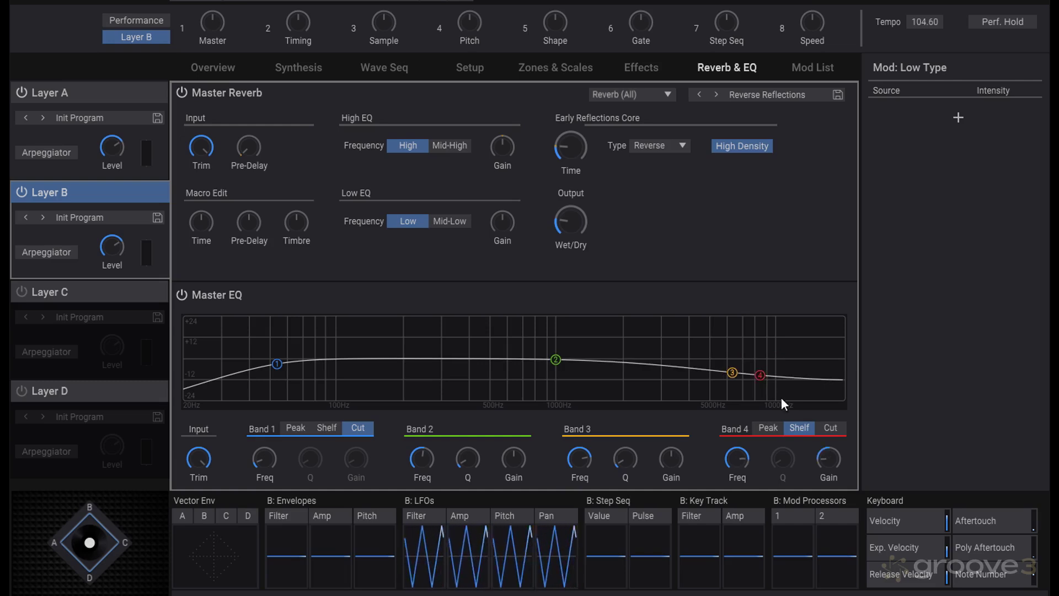
pyautogui.click(776, 429)
pyautogui.click(831, 428)
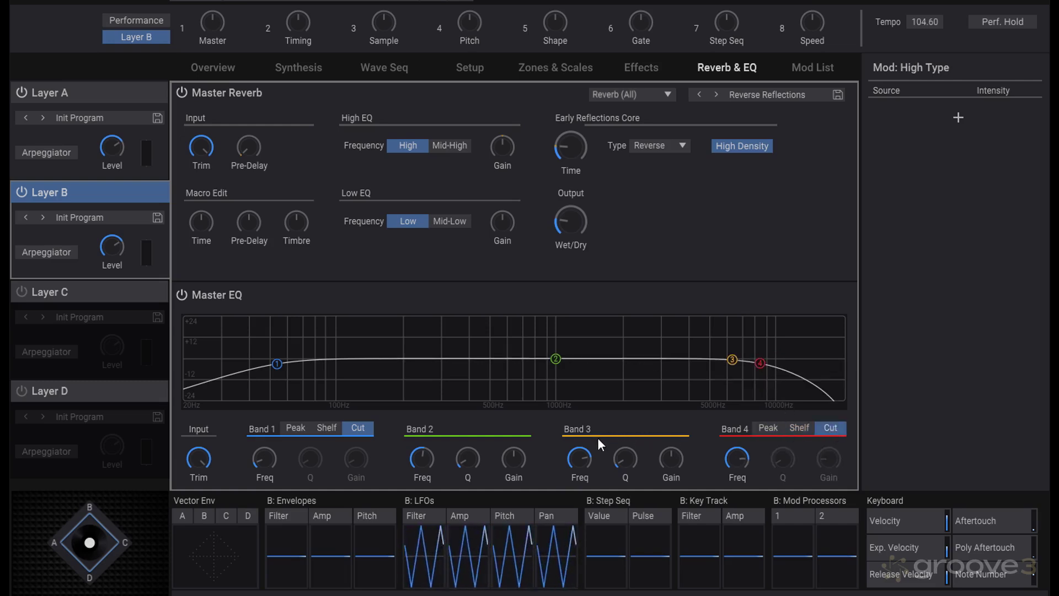
pyautogui.moveTo(432, 458)
pyautogui.mouseDown()
pyautogui.moveTo(422, 477)
pyautogui.moveTo(426, 425)
pyautogui.moveTo(421, 456)
pyautogui.mouseUp()
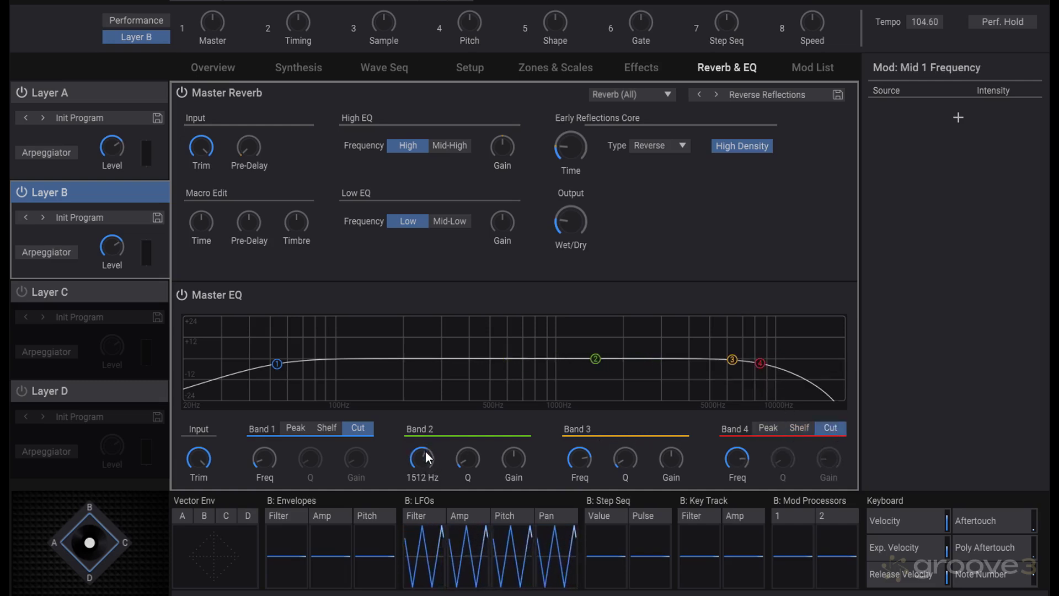
pyautogui.moveTo(513, 434); pyautogui.dragTo(524, 389)
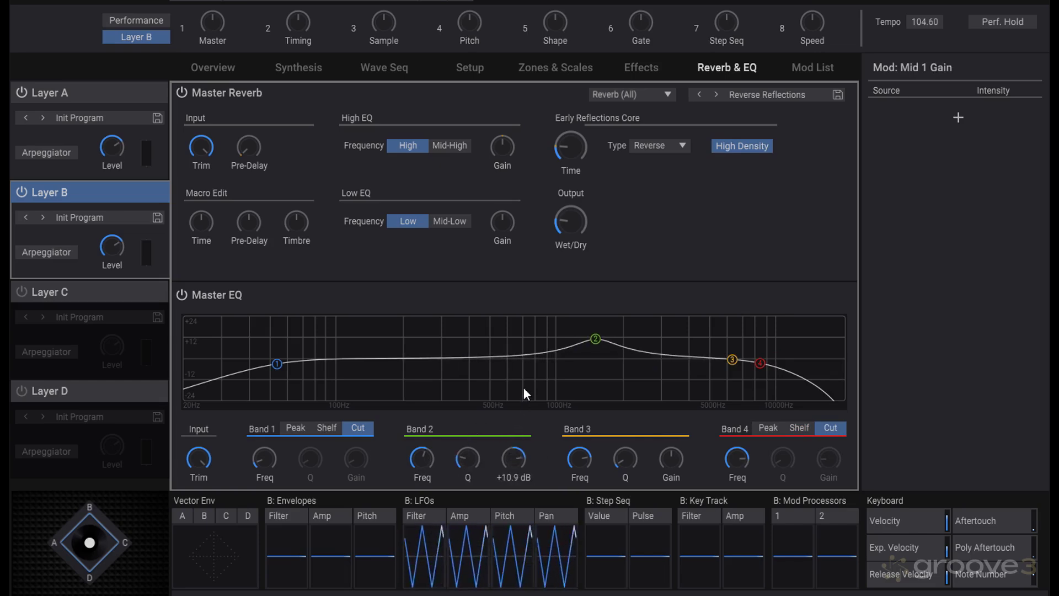